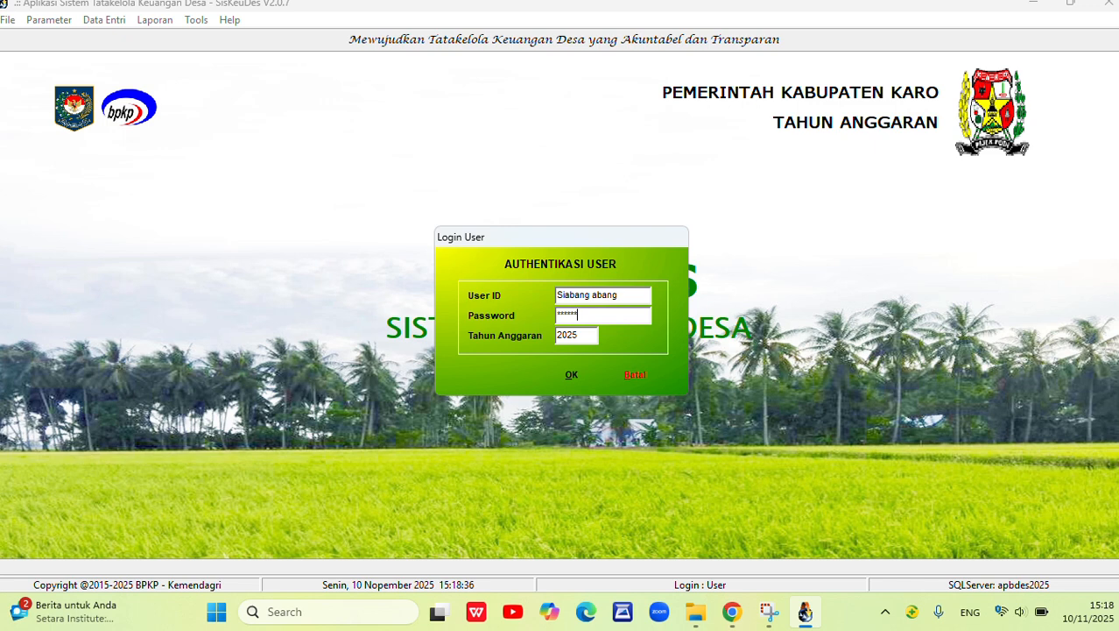
Log in for budget year 2025 and open the RPJM Desa records in the village's general and planning data.
click(574, 375)
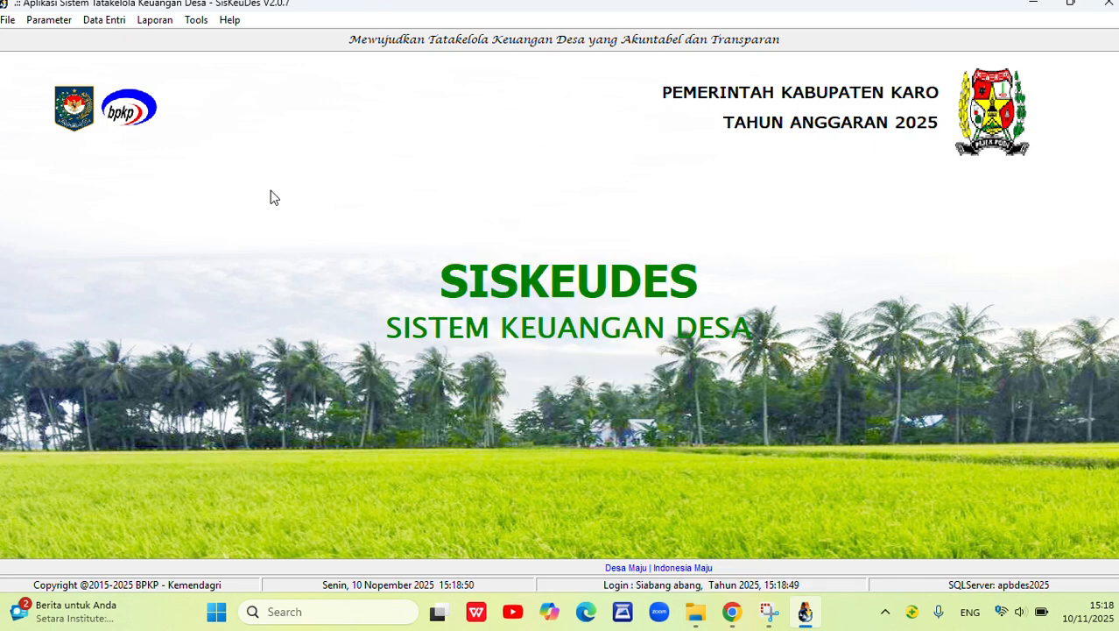
click(103, 19)
mouse_move(106, 40)
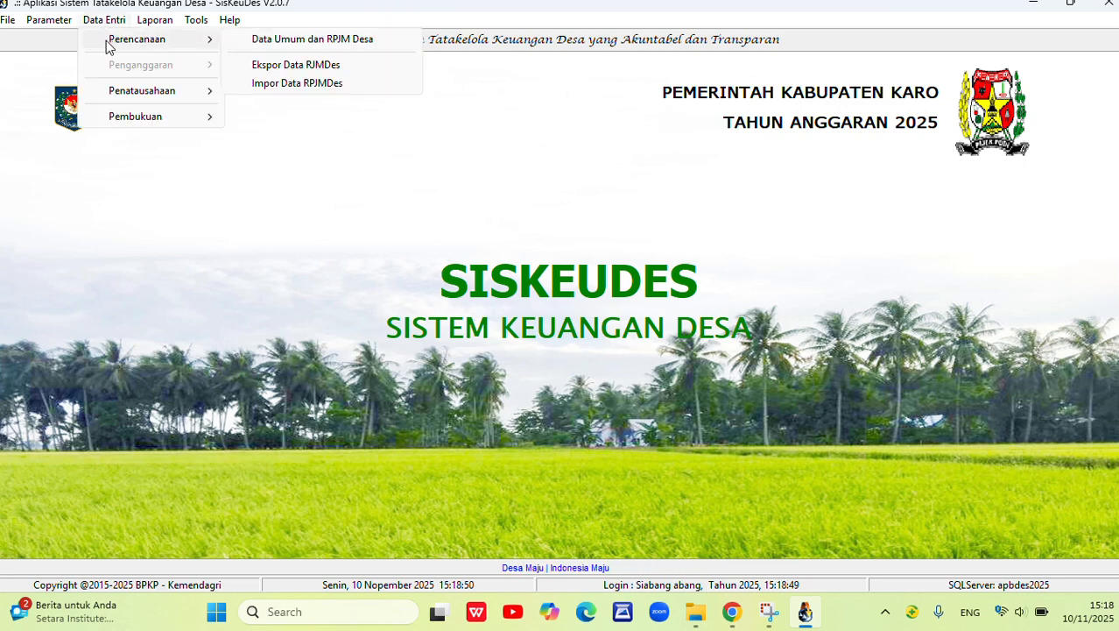
click(286, 39)
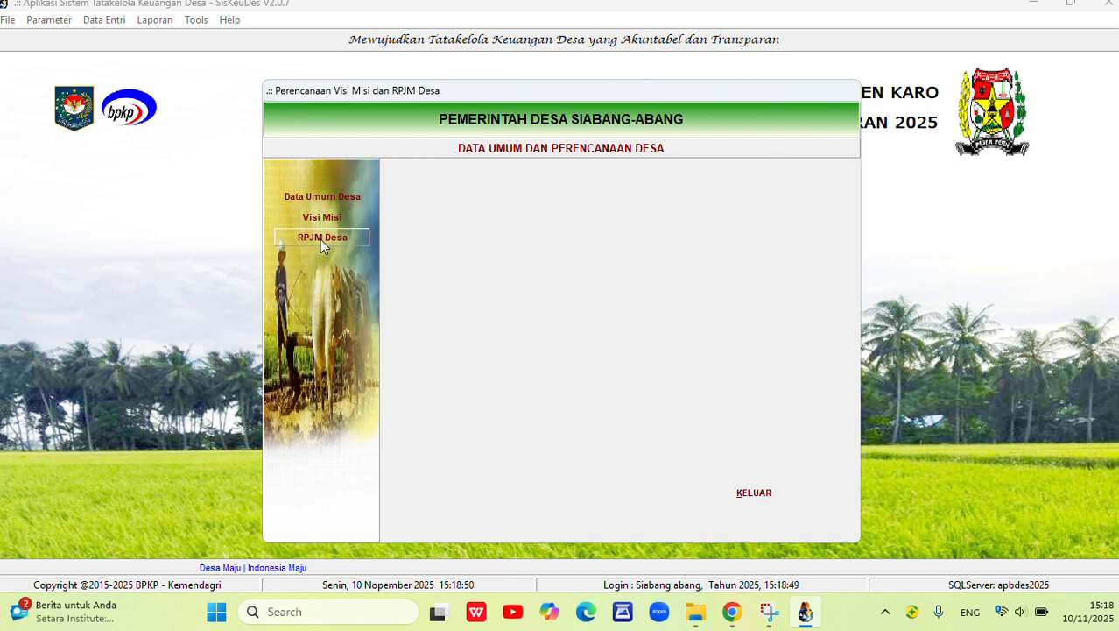
click(335, 238)
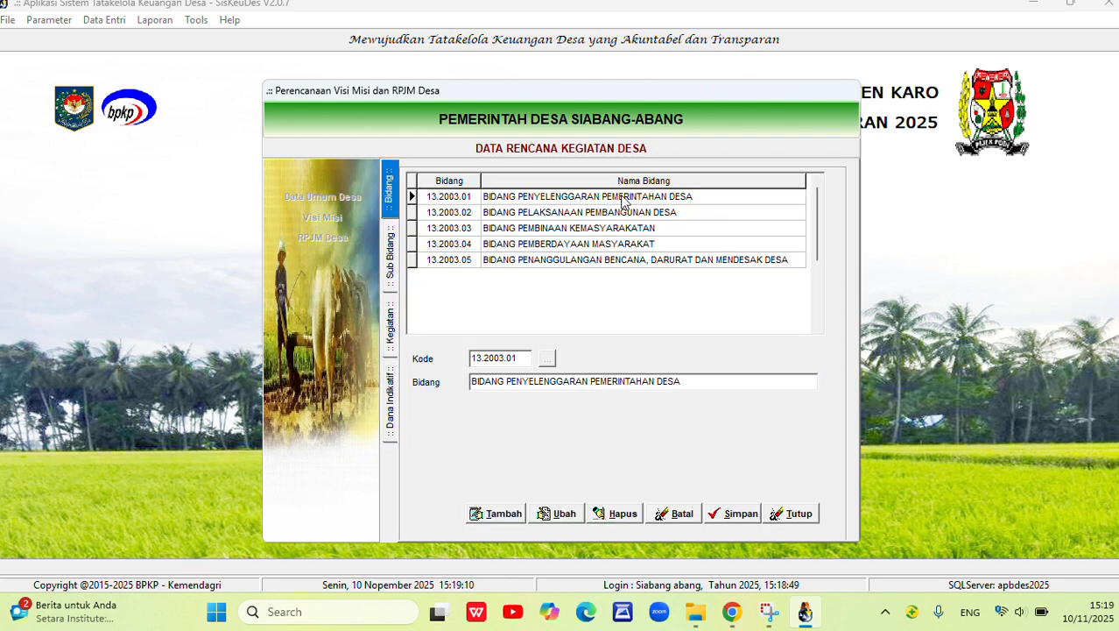
Go through the bidang records and open the sub-bidang list of Bidang Penyelenggaran Pemerintahan Desa.
click(623, 198)
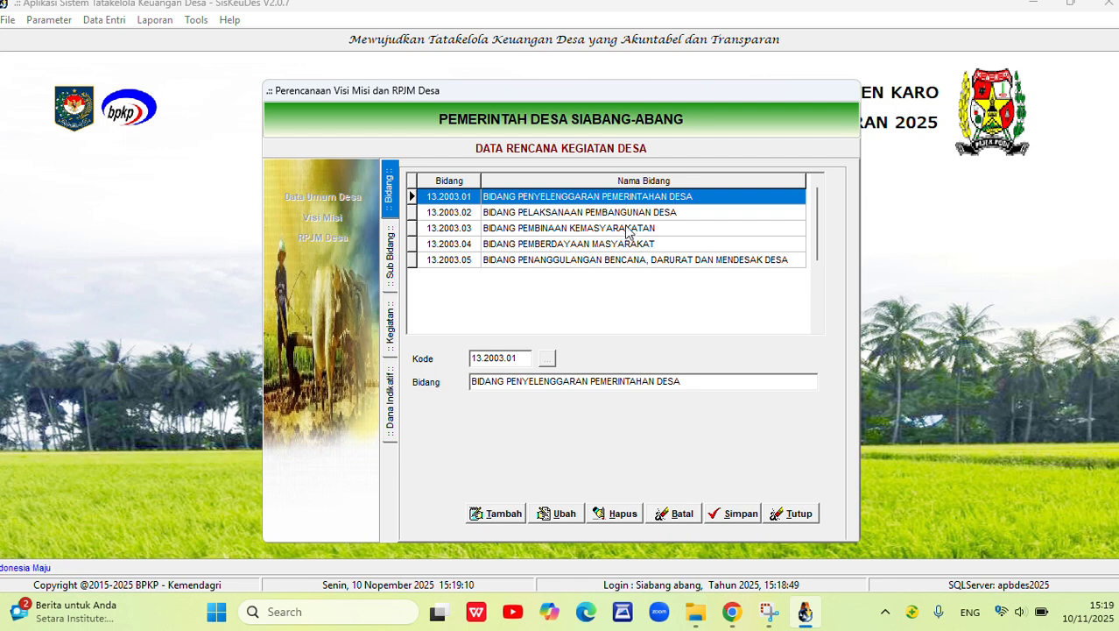
click(559, 215)
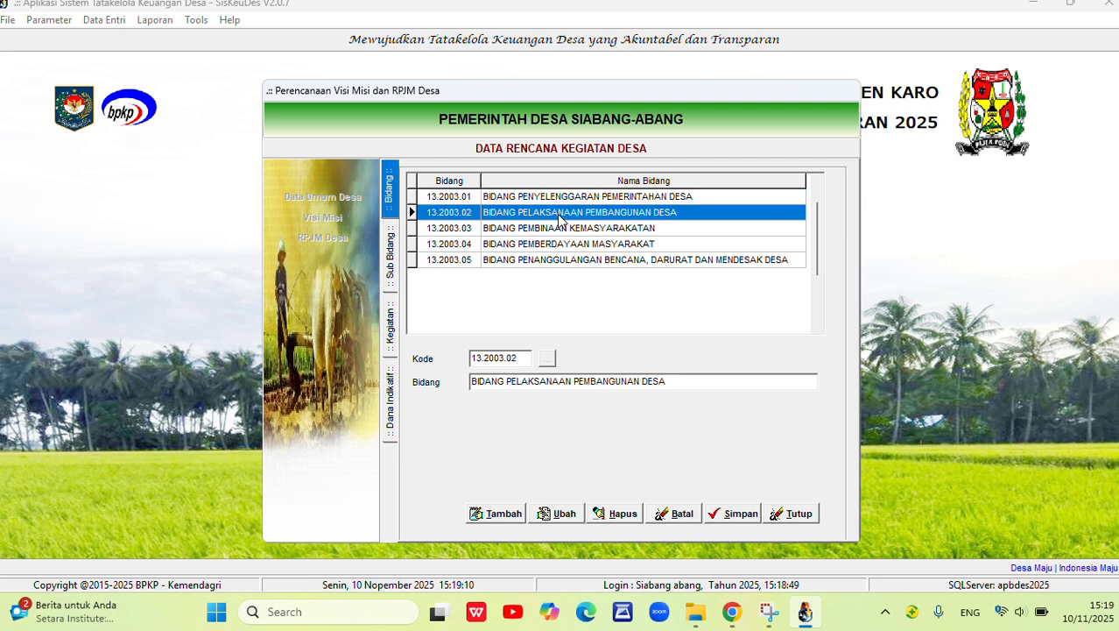
click(593, 229)
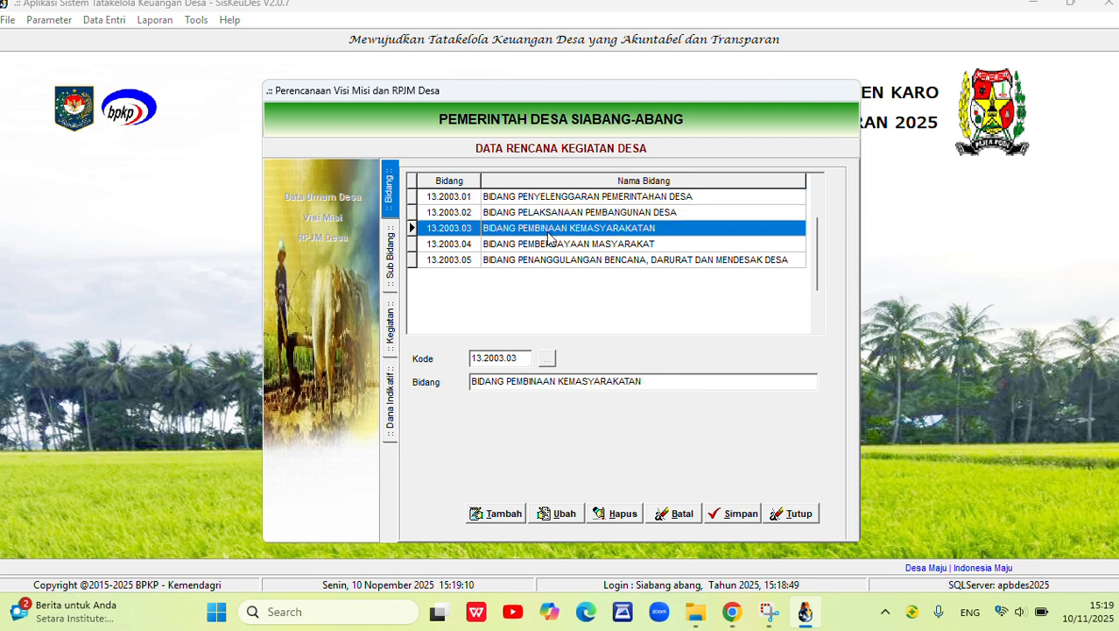
click(570, 246)
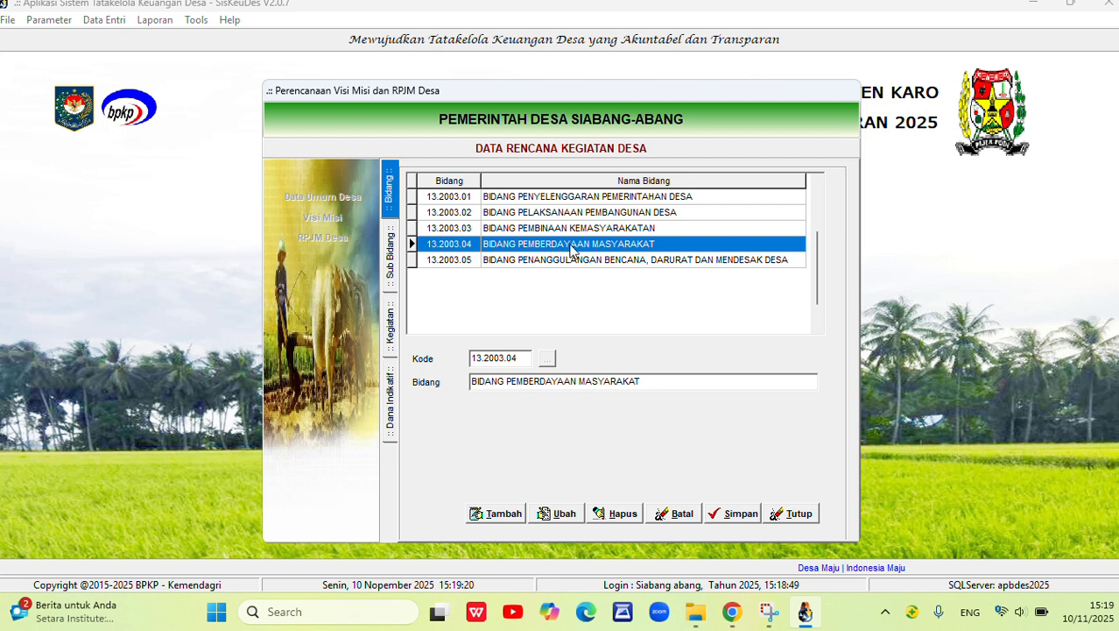
click(567, 262)
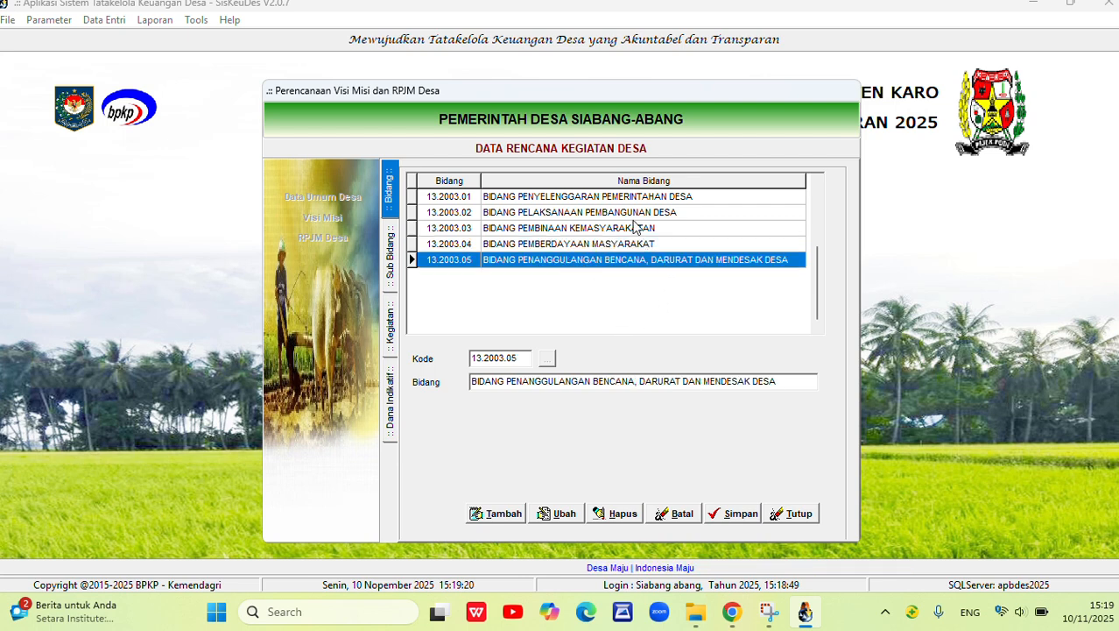
double_click(571, 197)
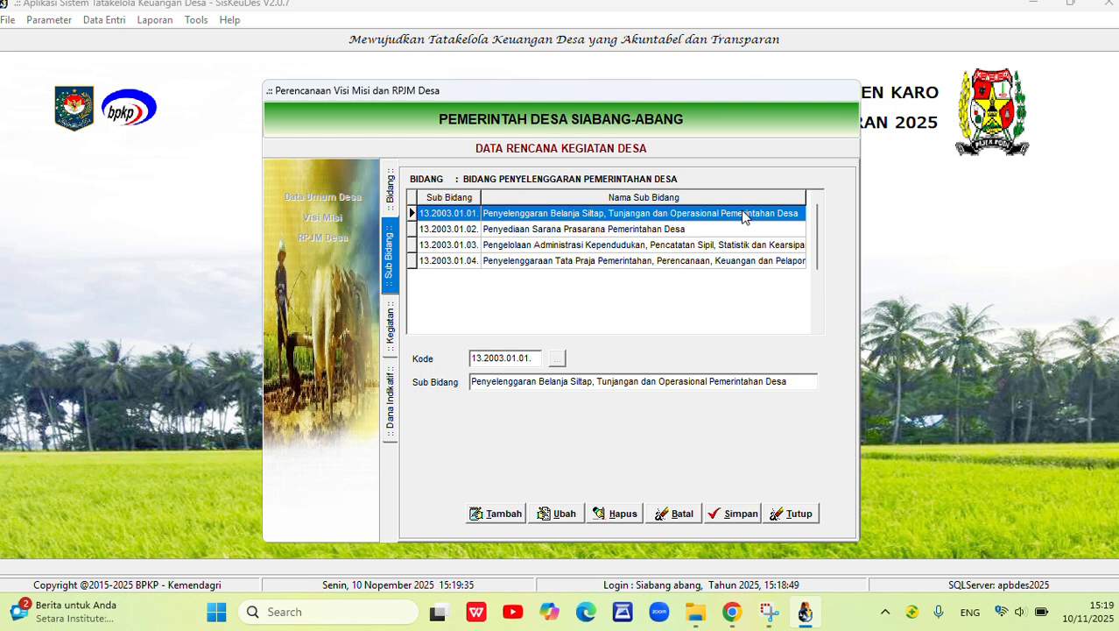
Go through the sub-bidang records and open the activities of Penyelenggaraan Tata Praja Pemerintahan, Perencanaan, Keuangan dan Pelaporan.
click(523, 231)
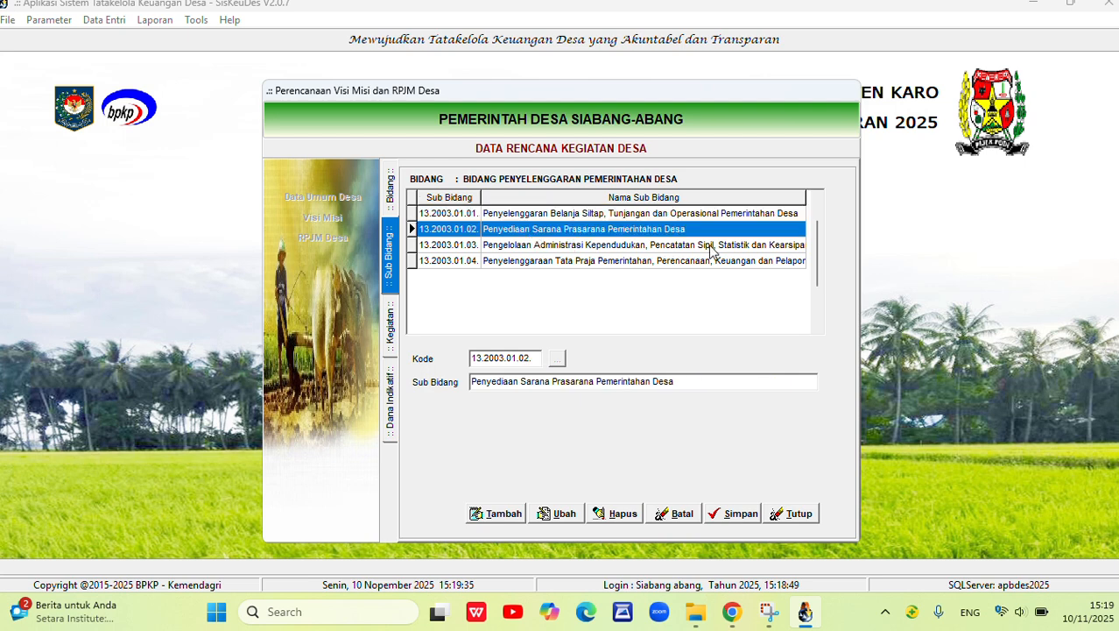
click(544, 248)
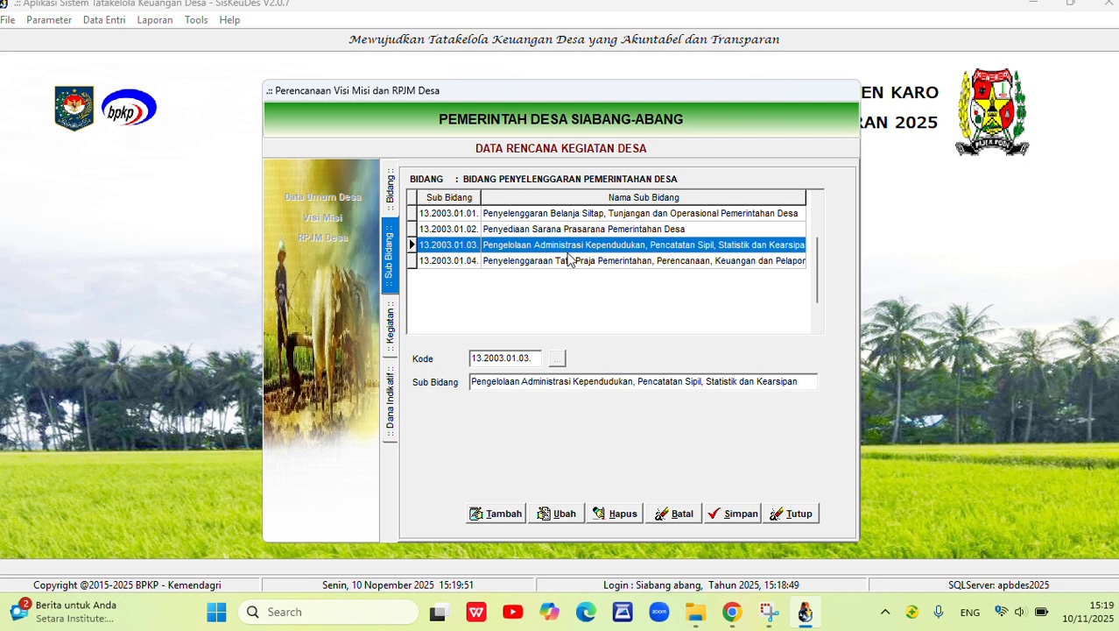
click(524, 262)
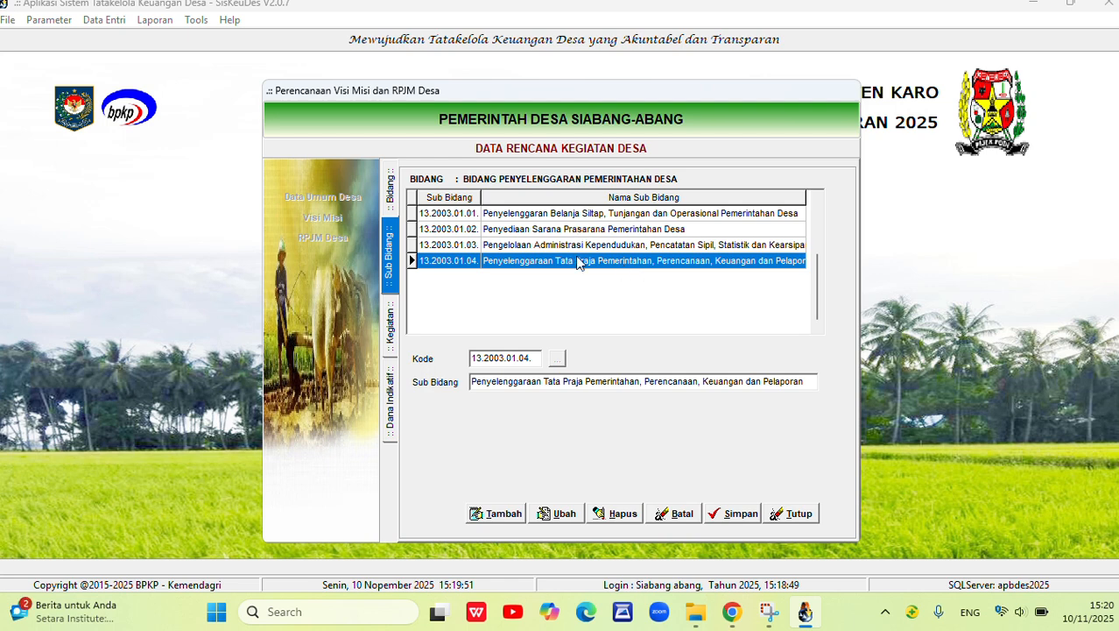
click(565, 219)
click(558, 230)
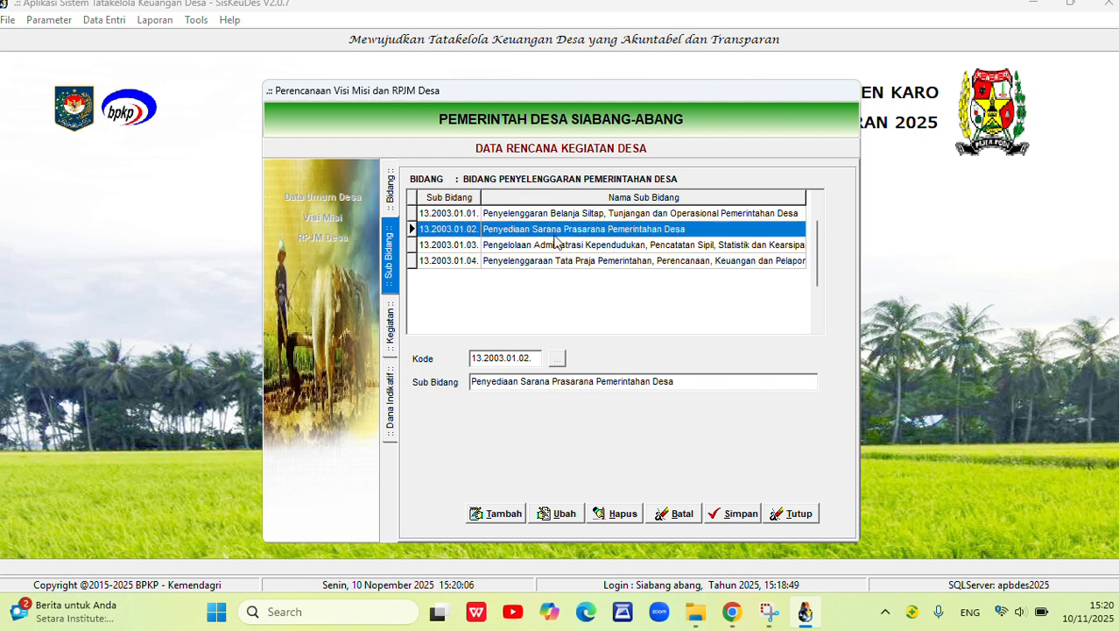
click(557, 245)
click(562, 218)
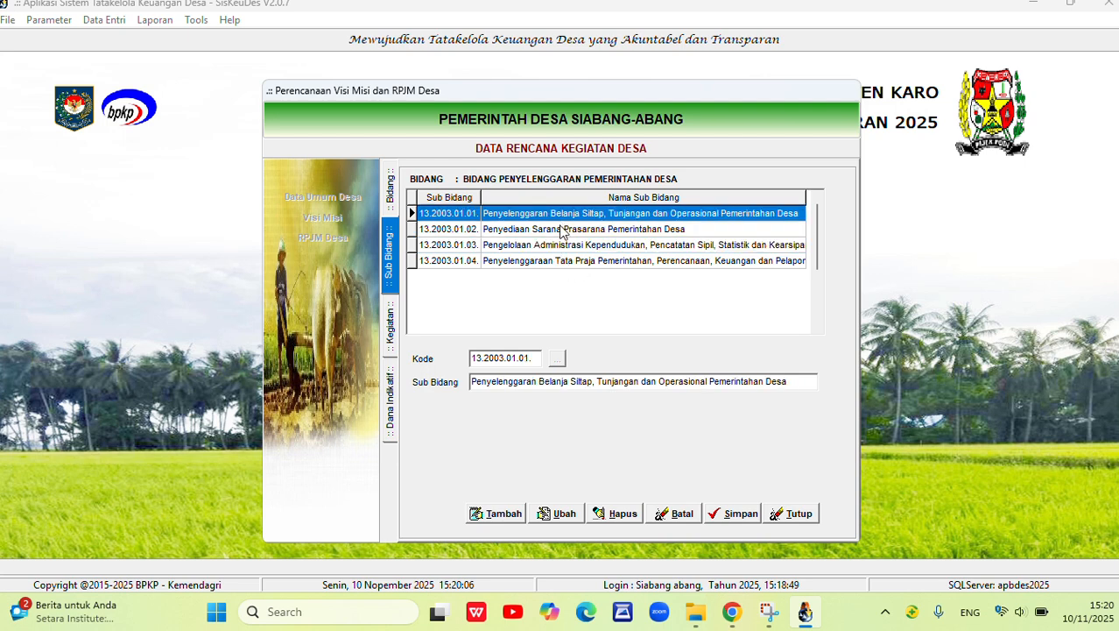
click(560, 230)
click(559, 248)
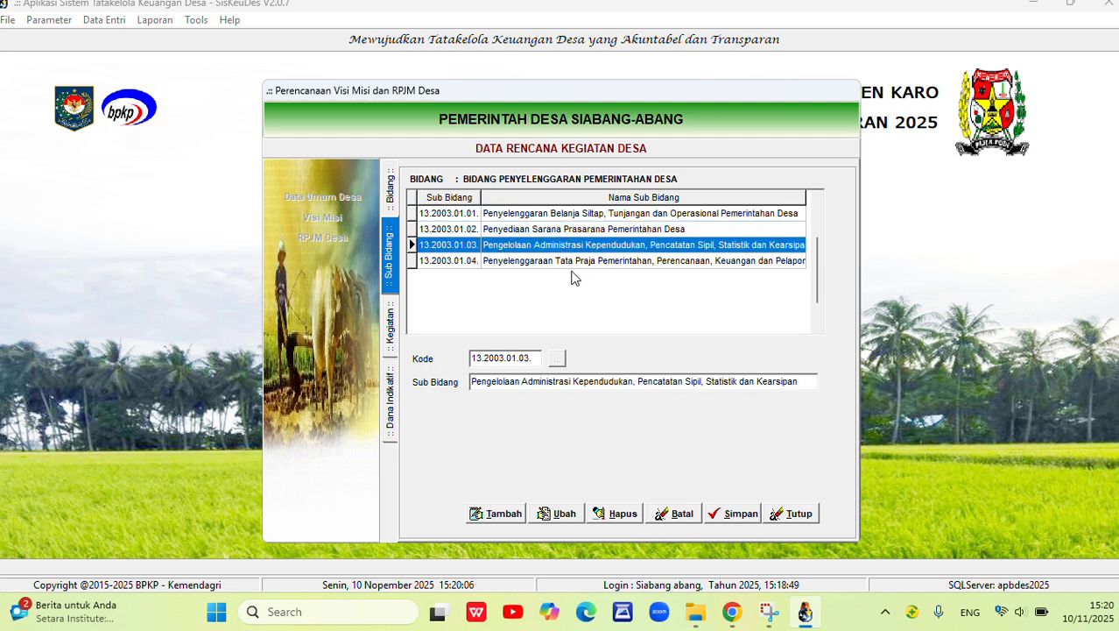
click(540, 262)
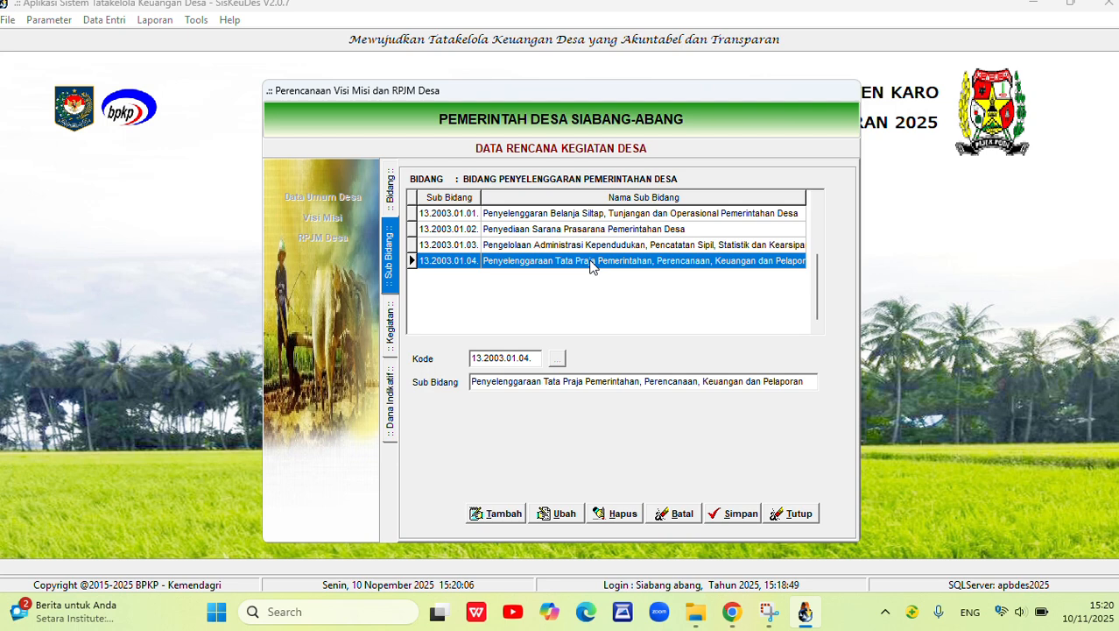
double_click(592, 261)
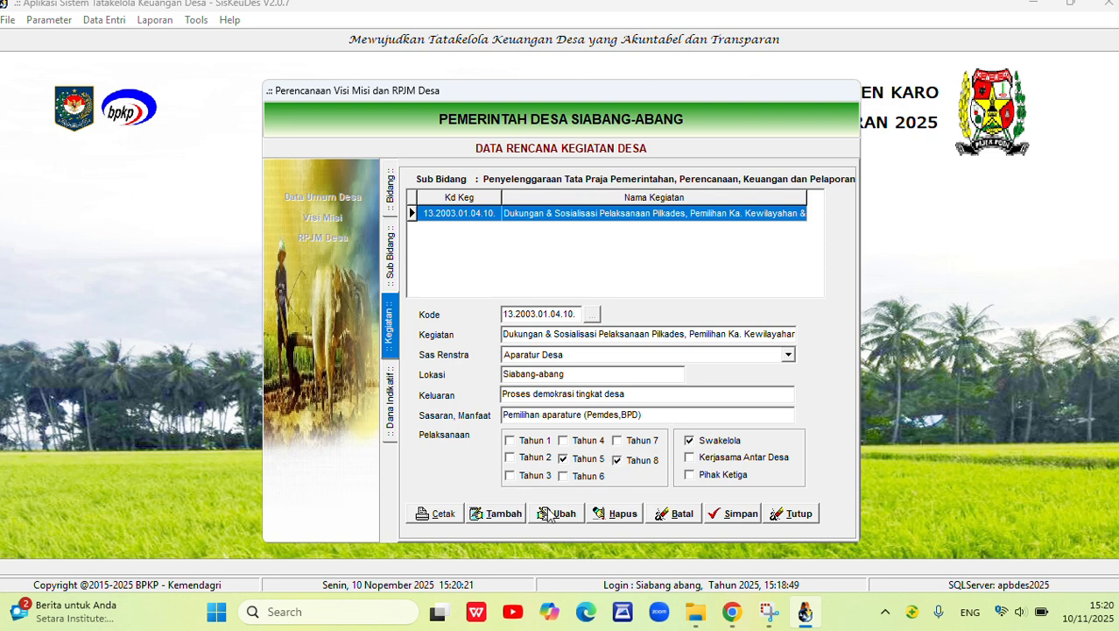
Examine the Tahun 5 and Tahun 8 implementation years of the Pilkades support activity and open its indicative funds.
click(564, 461)
click(618, 461)
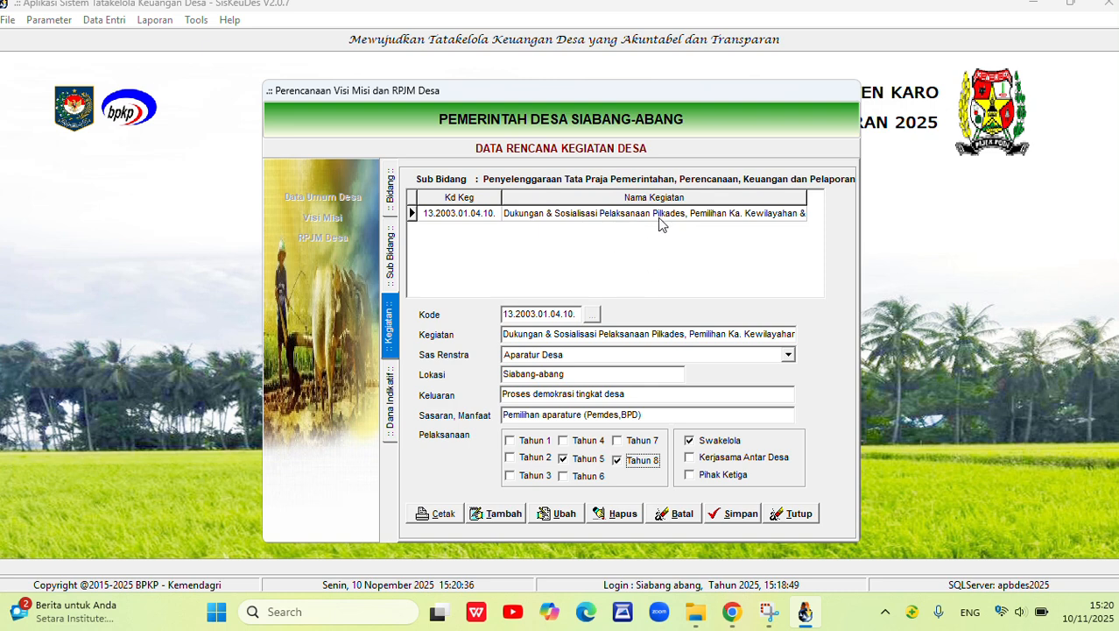
click(567, 462)
click(619, 461)
click(621, 214)
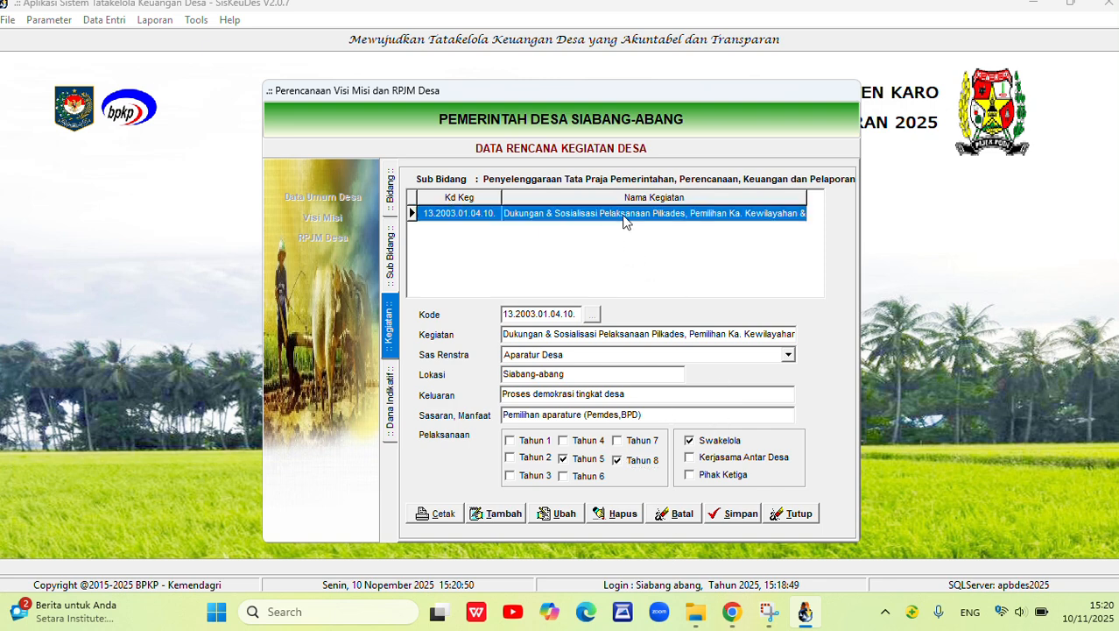
double_click(575, 218)
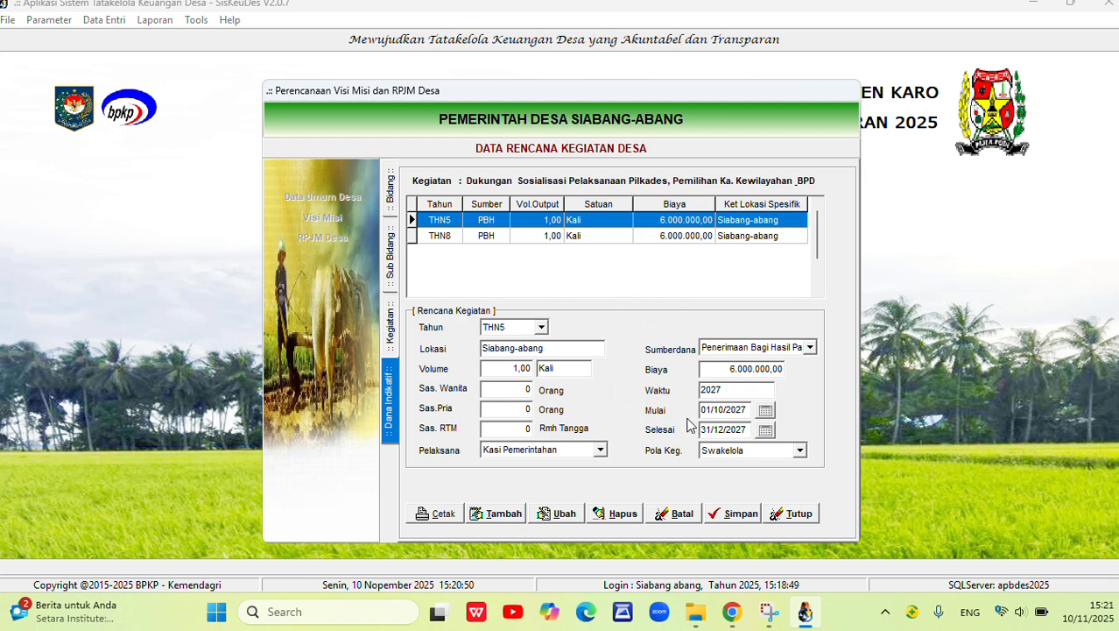
Put the THN5 indicative fund record into edit mode, view its available year options and cancel the edit.
click(545, 513)
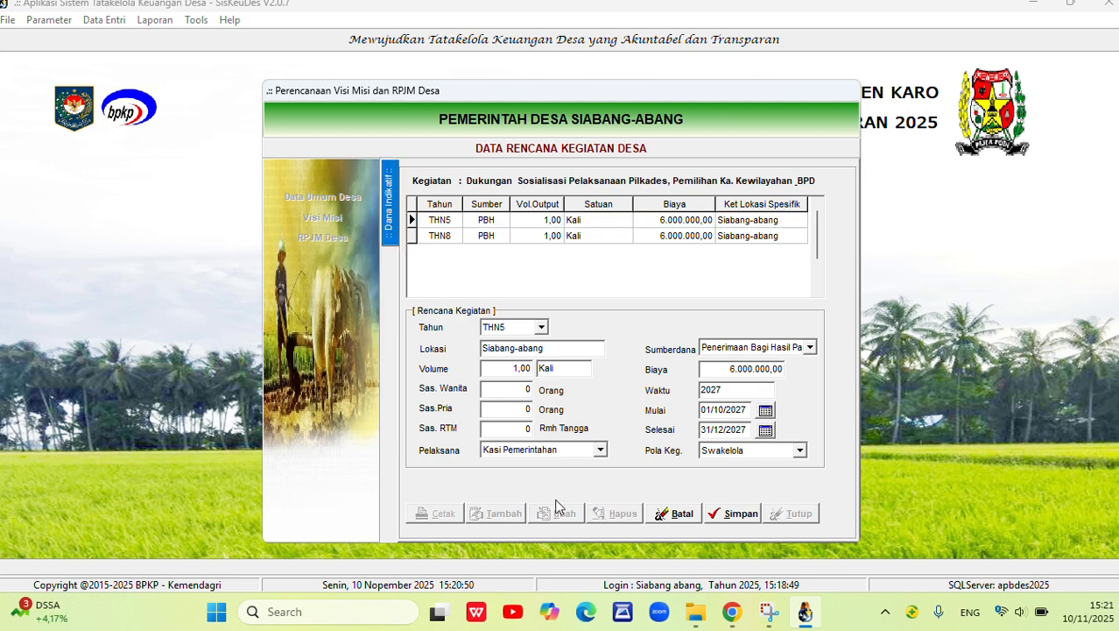
click(541, 327)
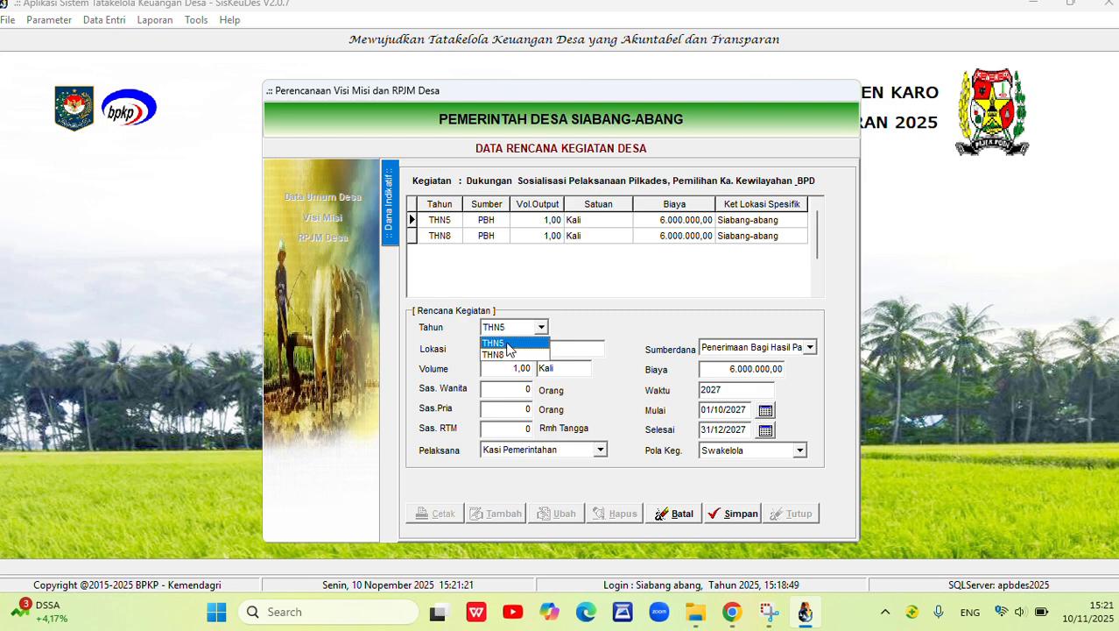
click(578, 328)
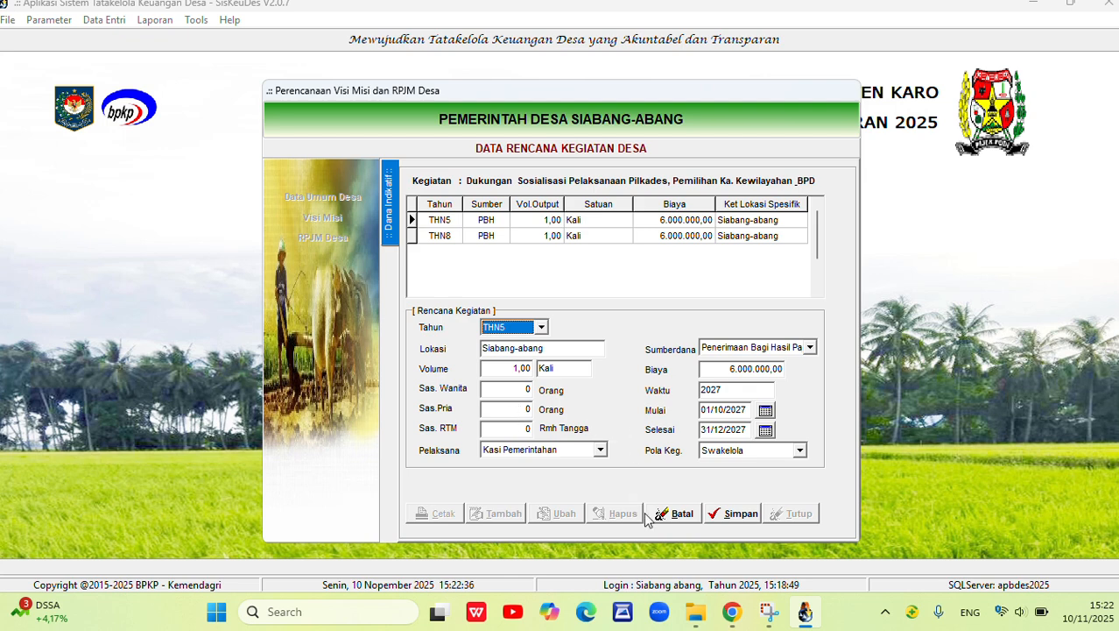
click(683, 517)
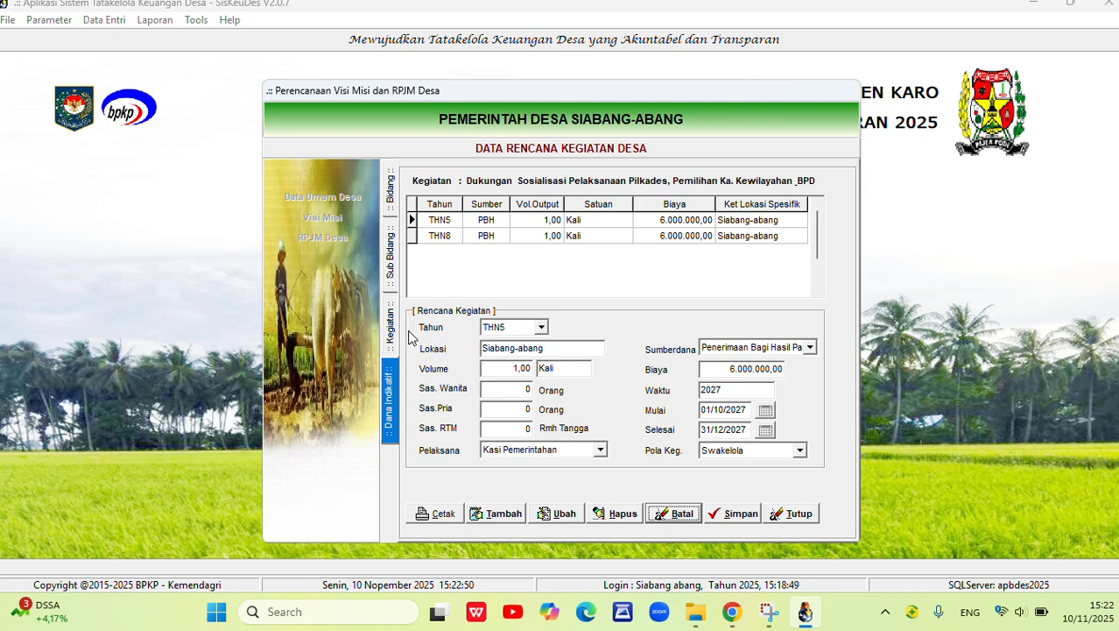
Open the activities of Sub Bidang Peningkatan Kapasitas Aparatur Desa under Bidang Pemberdayaan Masyarakat.
click(392, 242)
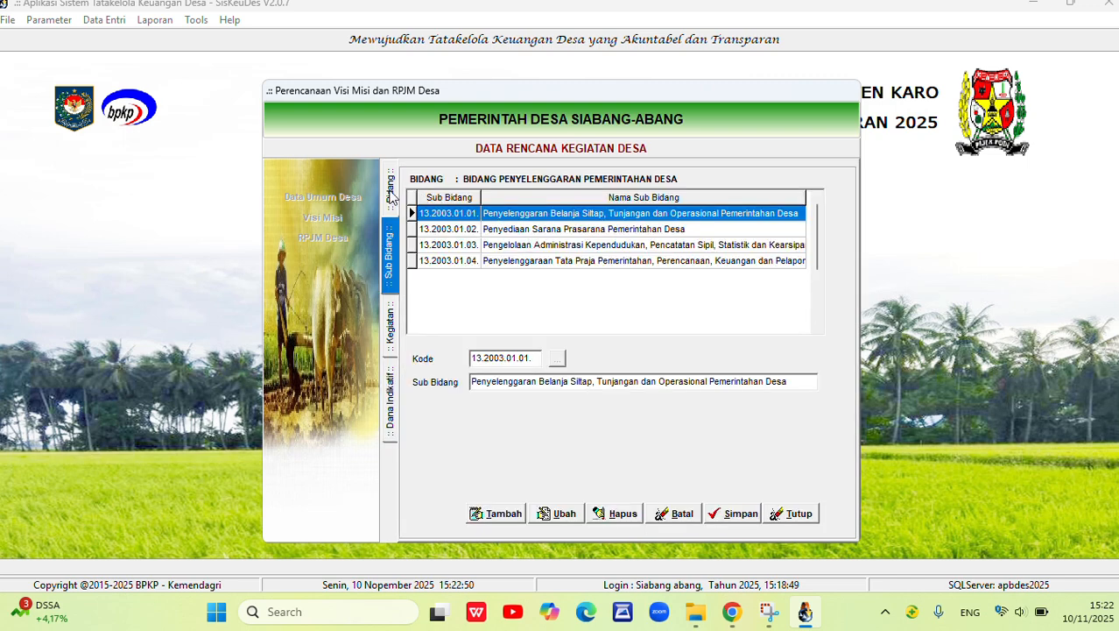
click(390, 193)
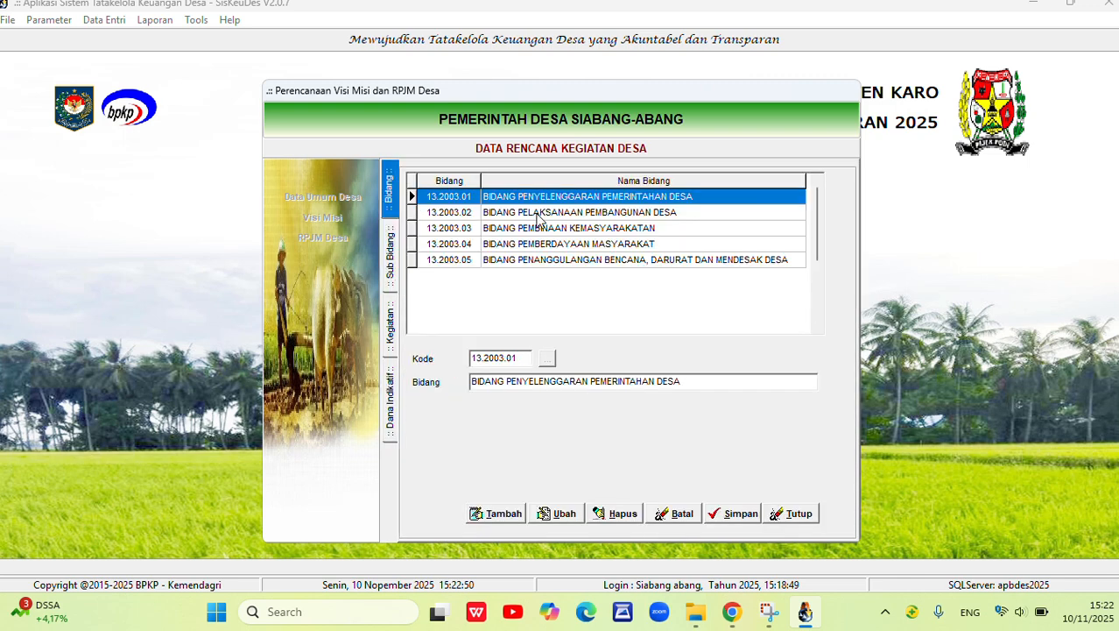
double_click(572, 243)
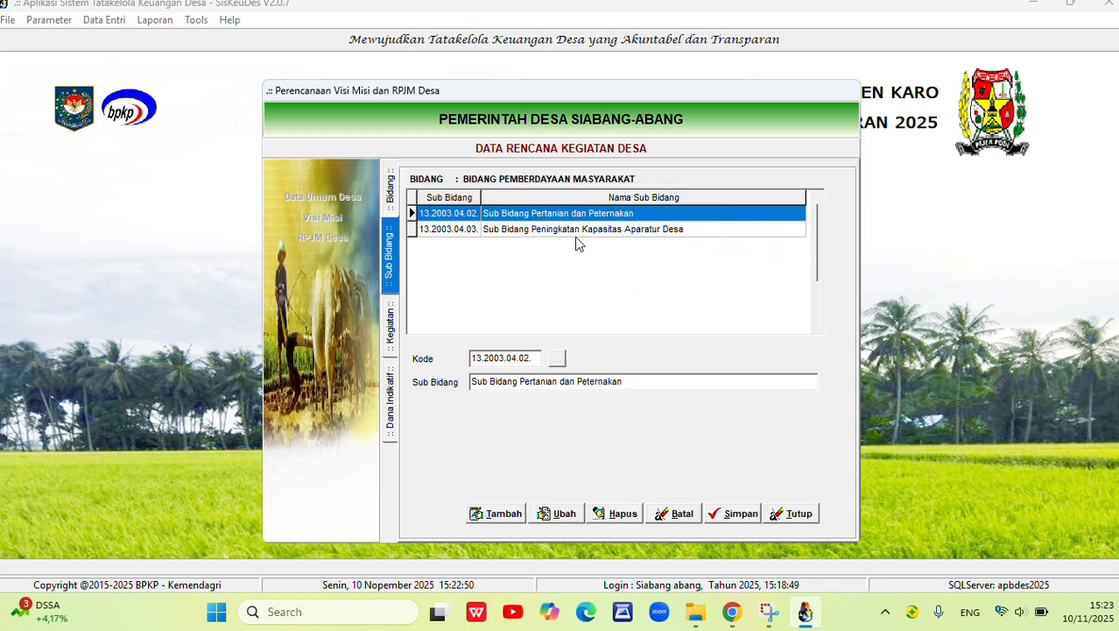
click(390, 193)
double_click(573, 243)
click(609, 231)
double_click(613, 232)
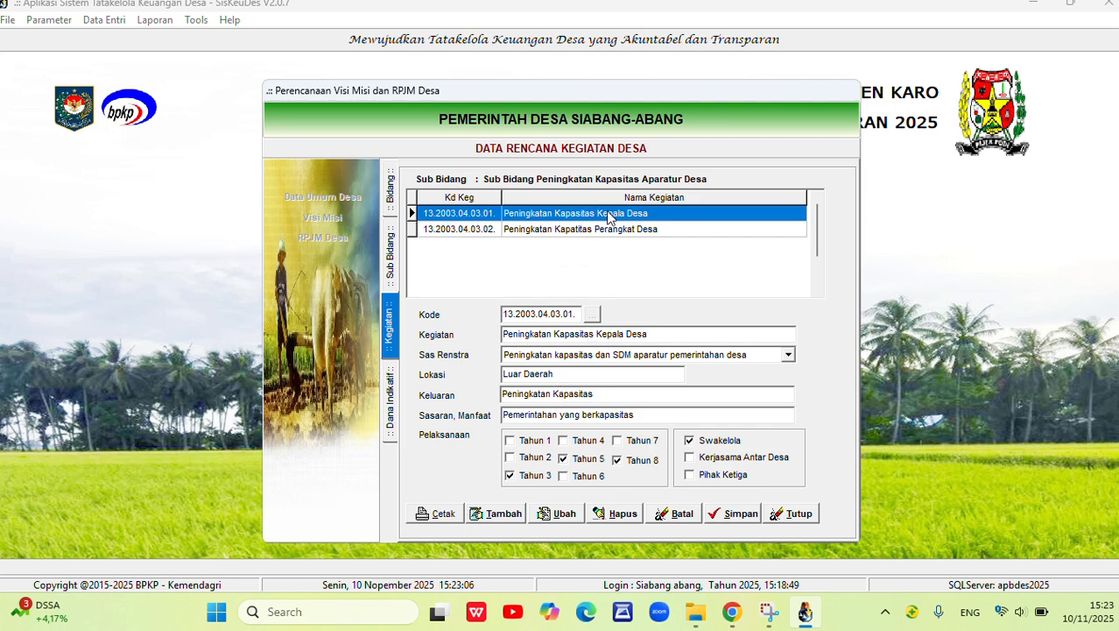
Examine the implementation years of the Kepala Desa capacity activity and compare it with the Perangkat Desa activity.
click(517, 476)
click(595, 459)
click(627, 463)
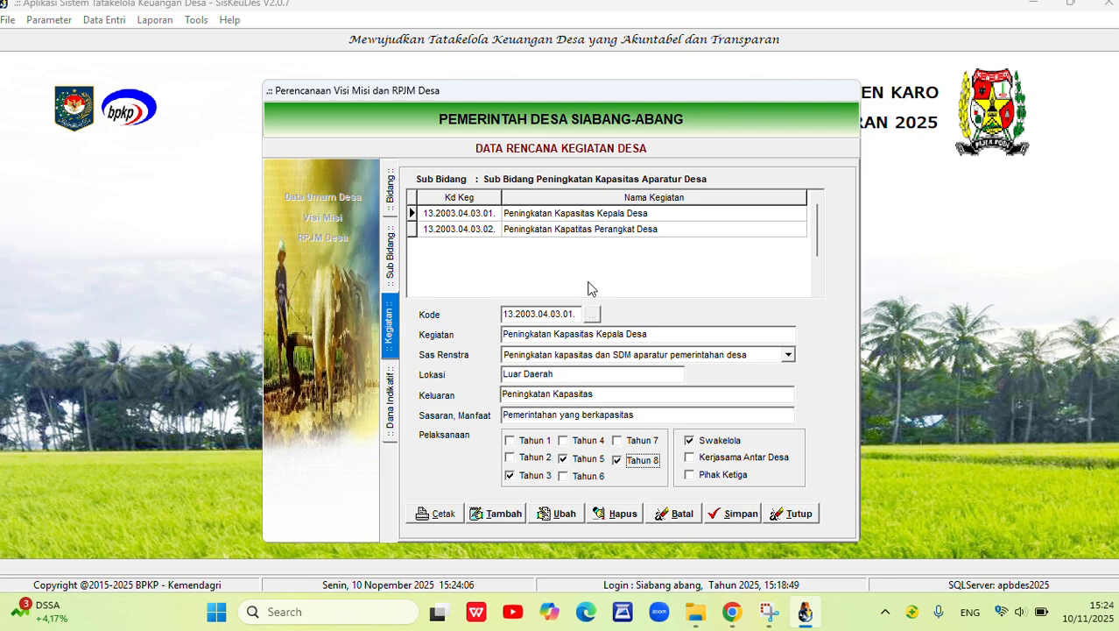
click(576, 219)
click(601, 232)
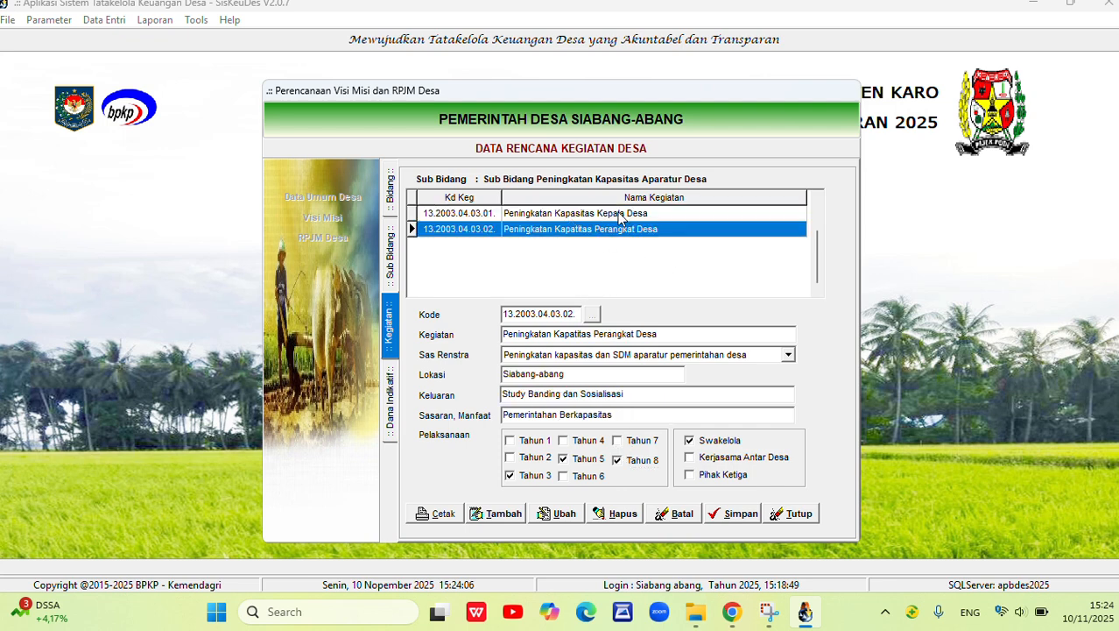
click(592, 215)
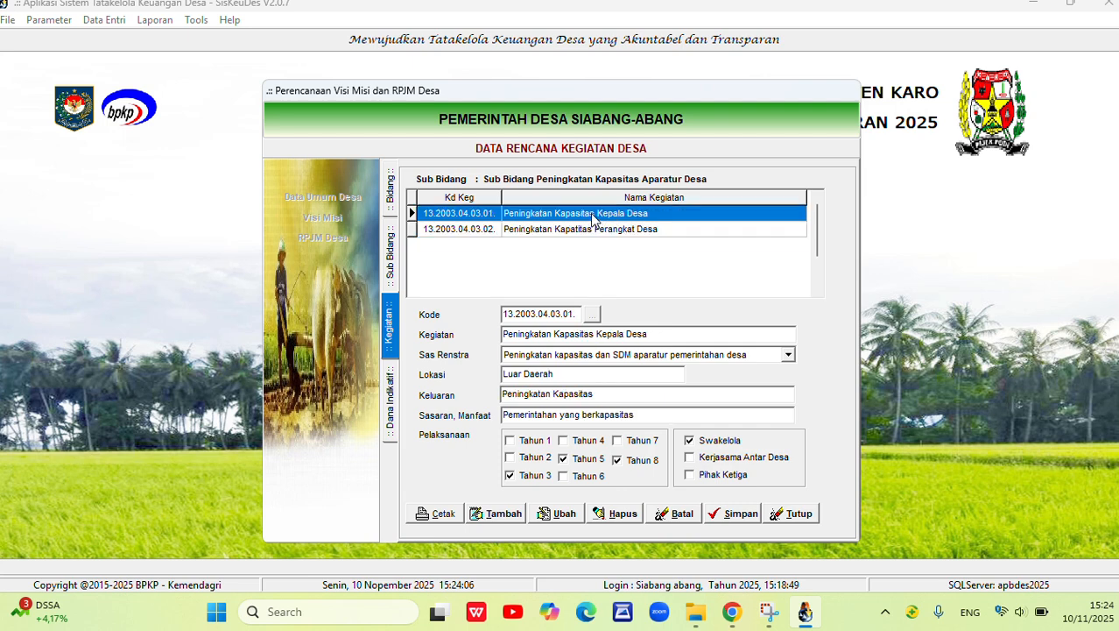
Open the indicative funds of Peningkatan Kapasitas Kepala Desa and examine the THN3 record's location, volume and unit.
double_click(591, 217)
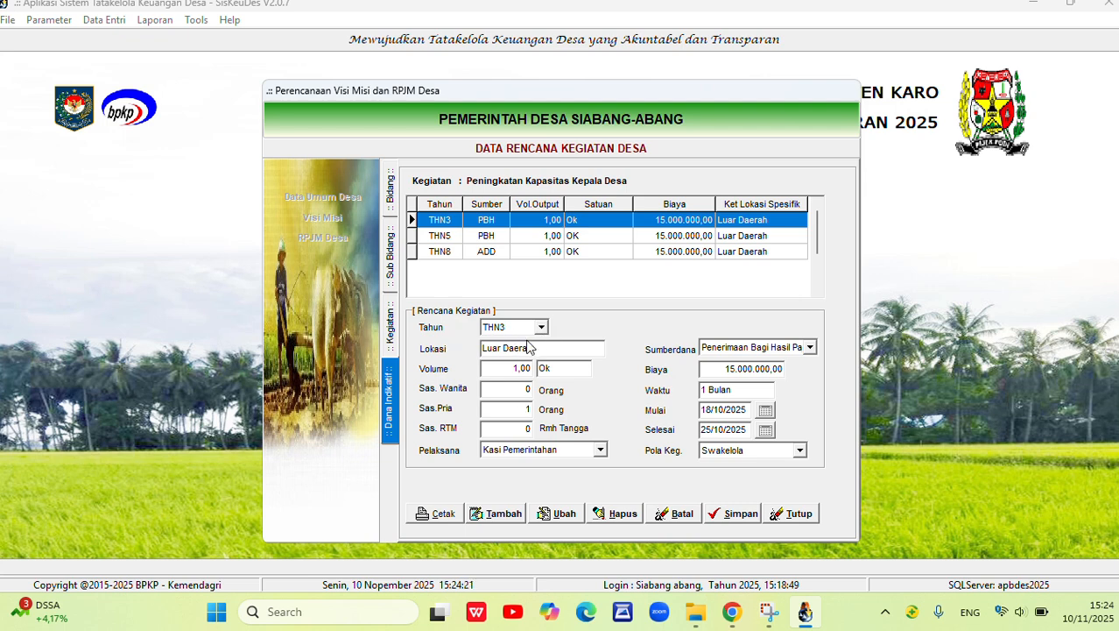
click(473, 350)
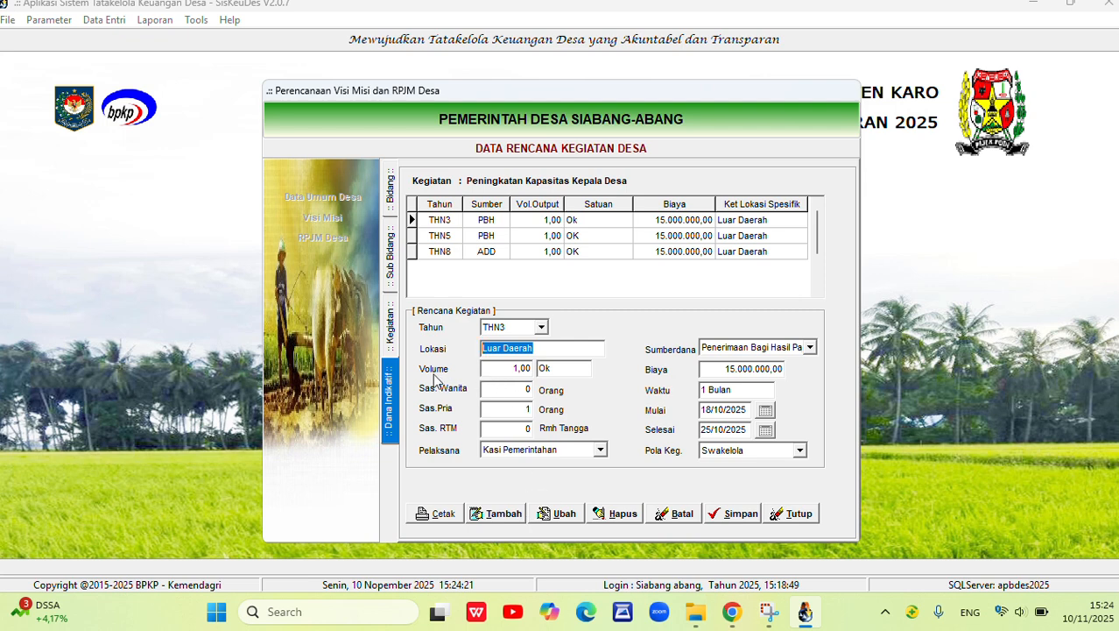
click(516, 368)
click(560, 369)
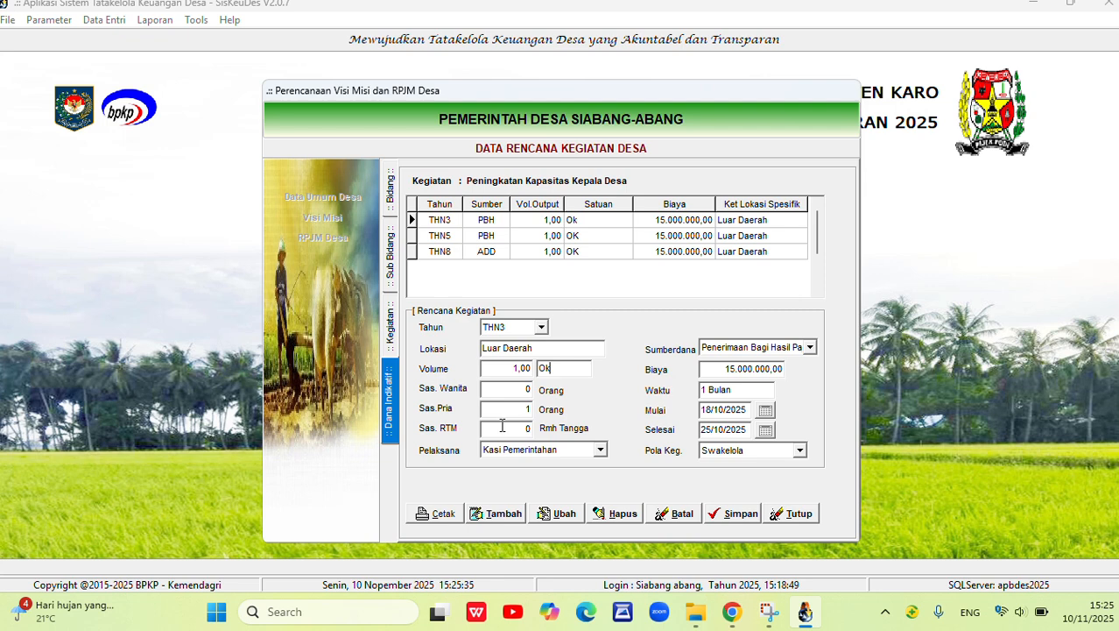
View the Pelaksana options of the THN3 record, try Dana Desa as its funding source and cancel the edit.
click(600, 450)
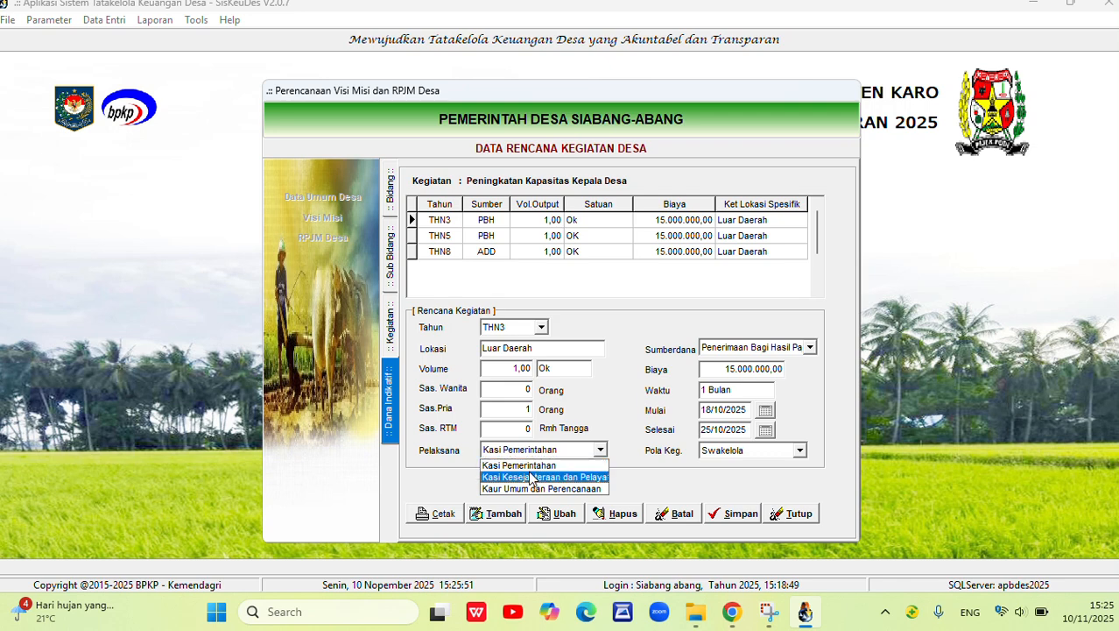
click(642, 469)
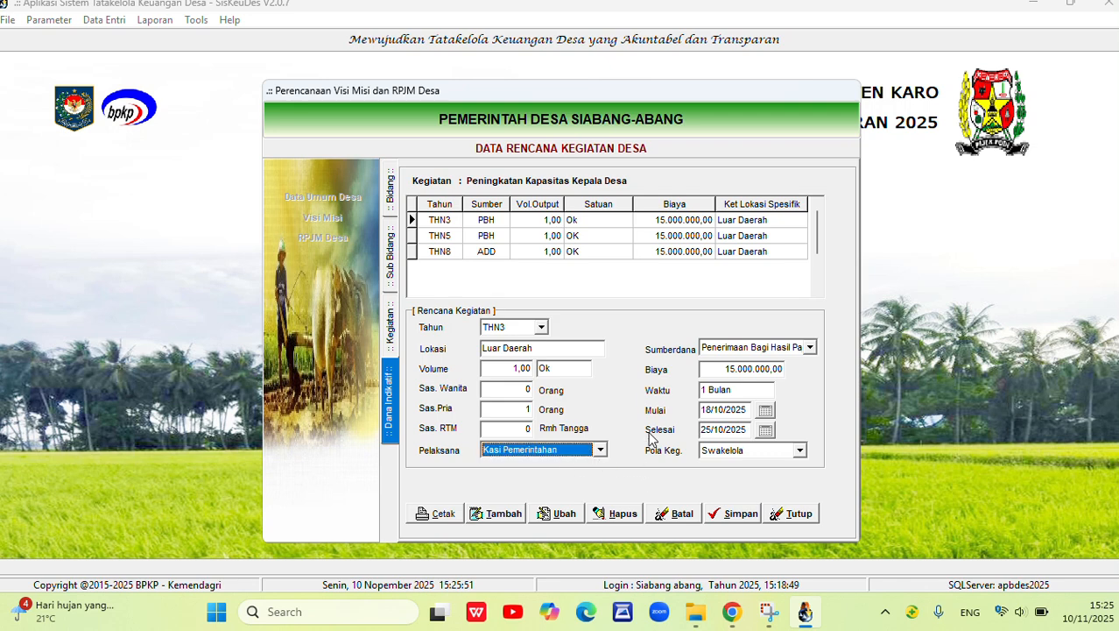
click(554, 514)
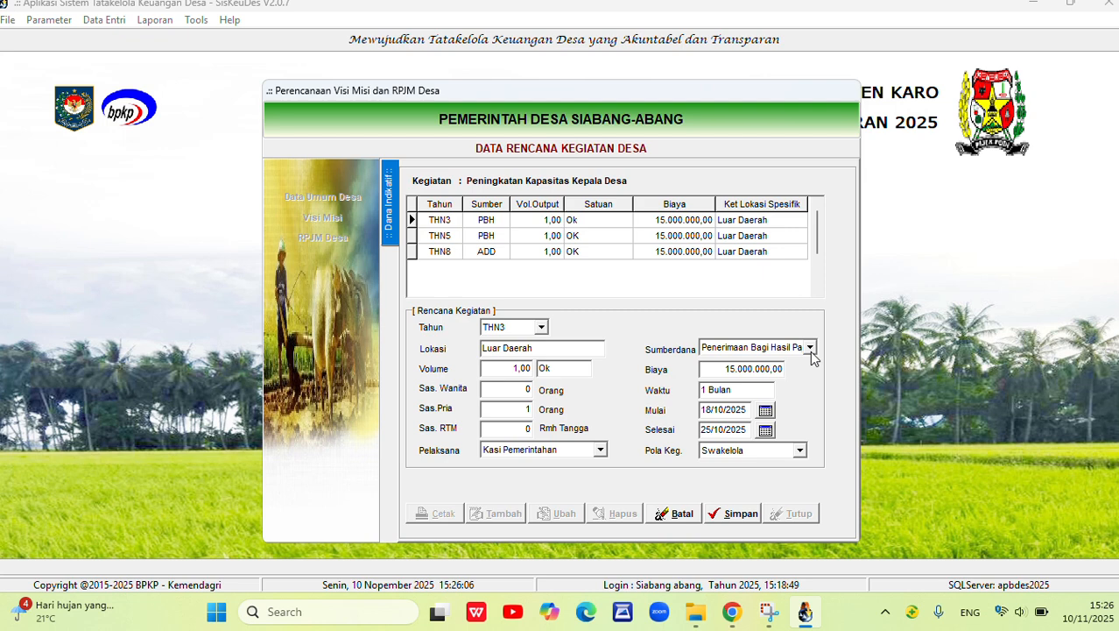
click(811, 351)
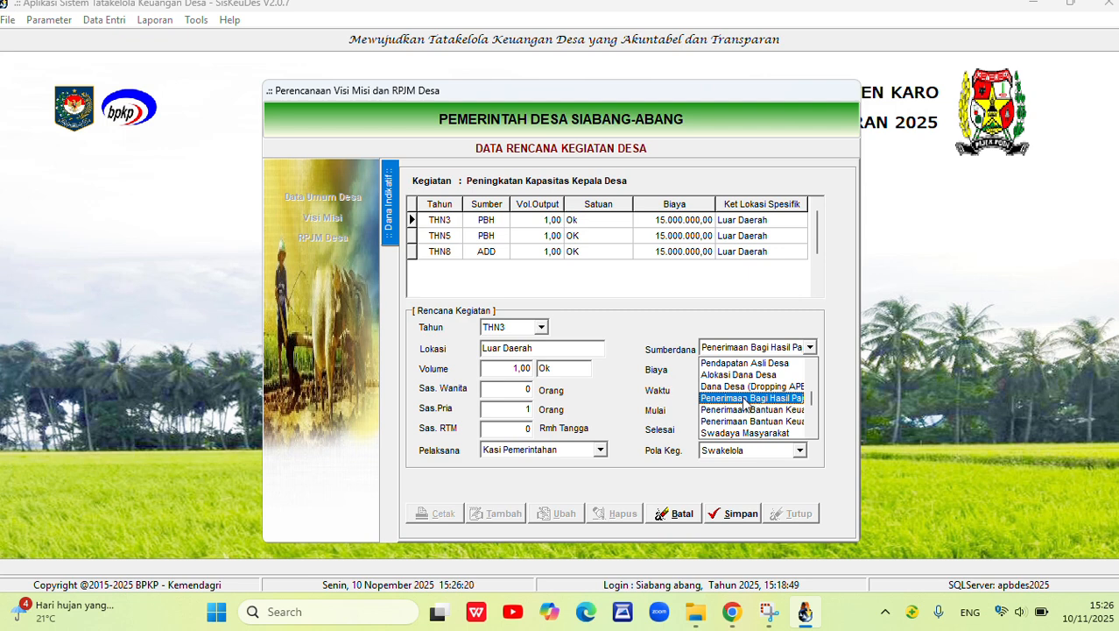
click(749, 386)
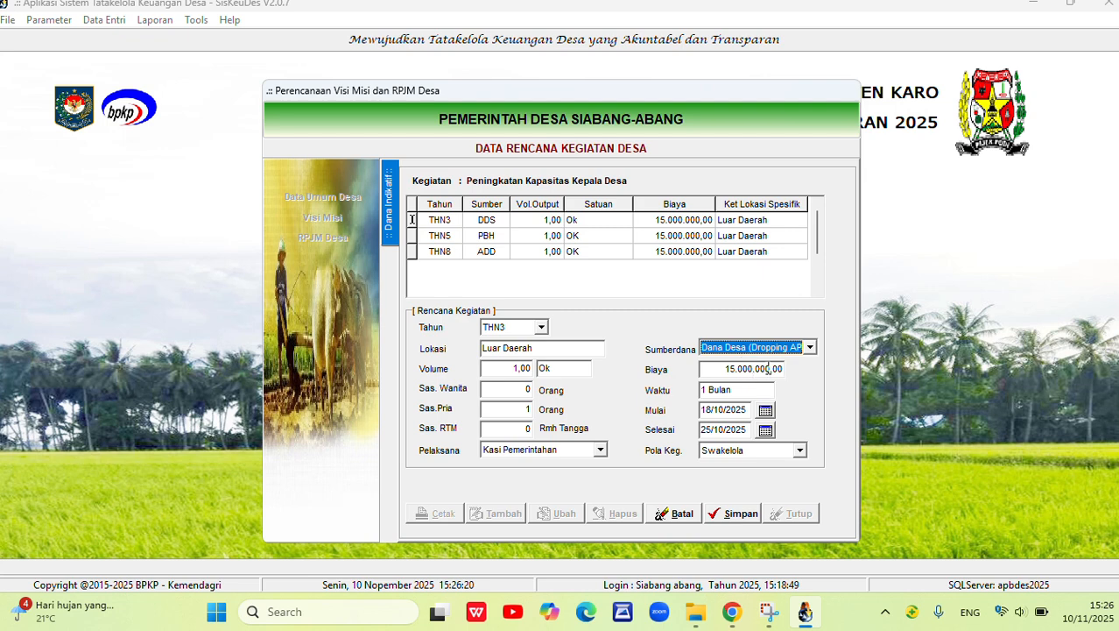
click(680, 515)
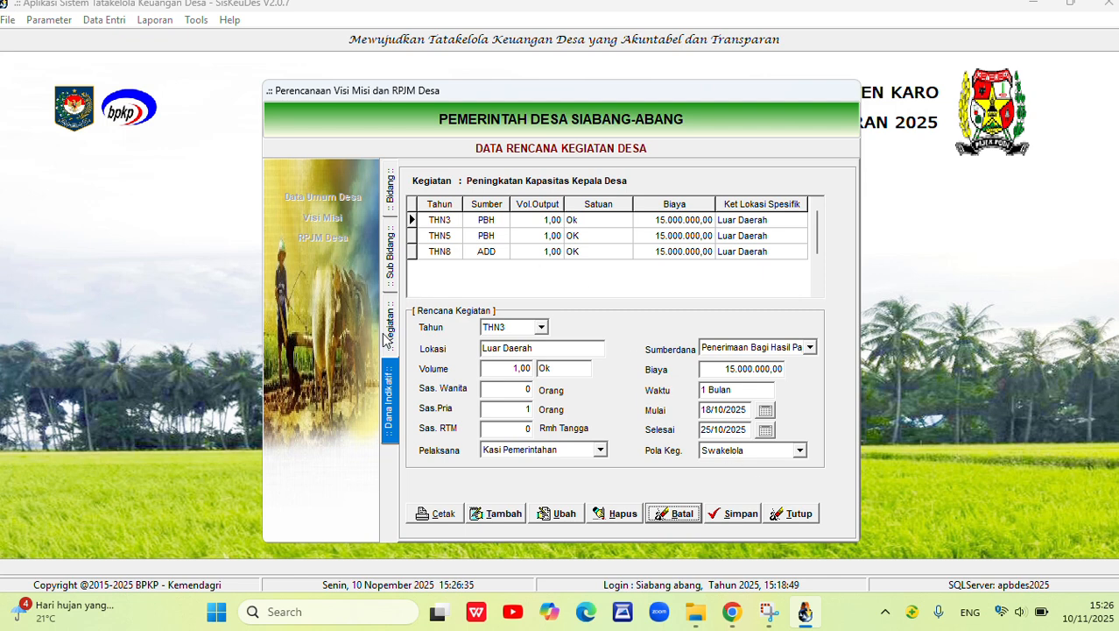
Return to the bidang list and open the sub-bidang of Bidang Penanggulangan Bencana, Darurat dan Mendesak Desa.
click(392, 267)
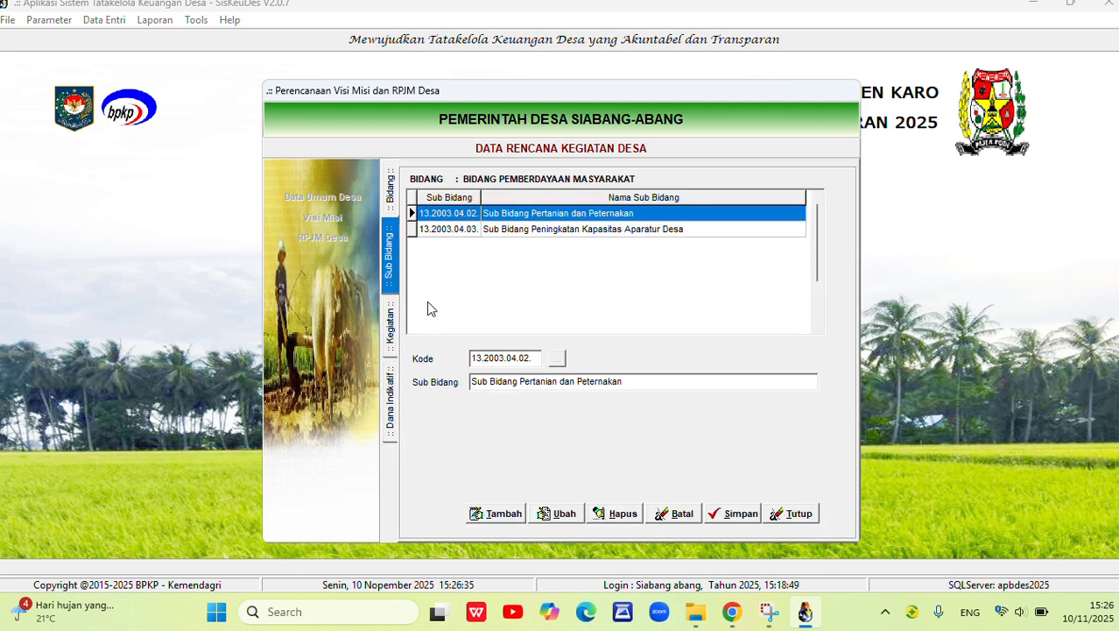
click(391, 192)
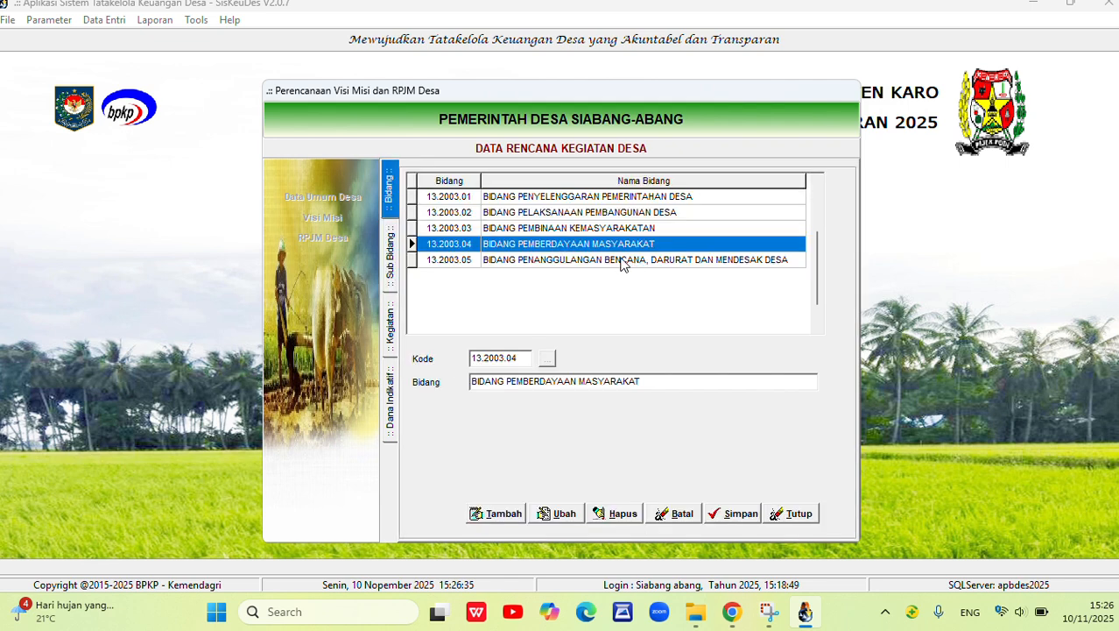
click(618, 262)
click(575, 245)
click(566, 265)
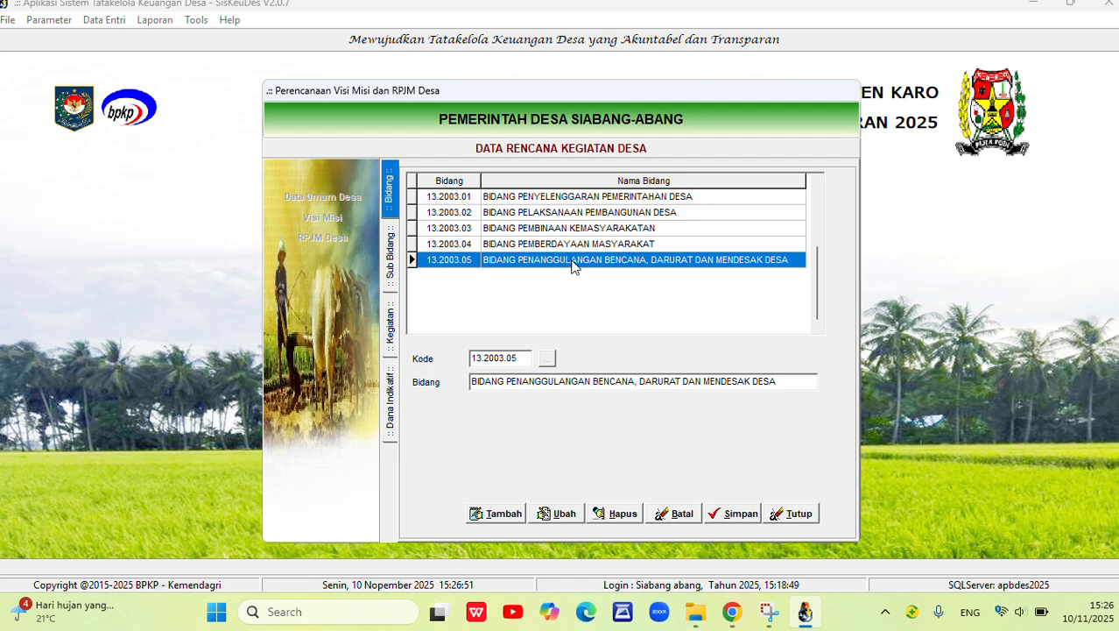
double_click(632, 261)
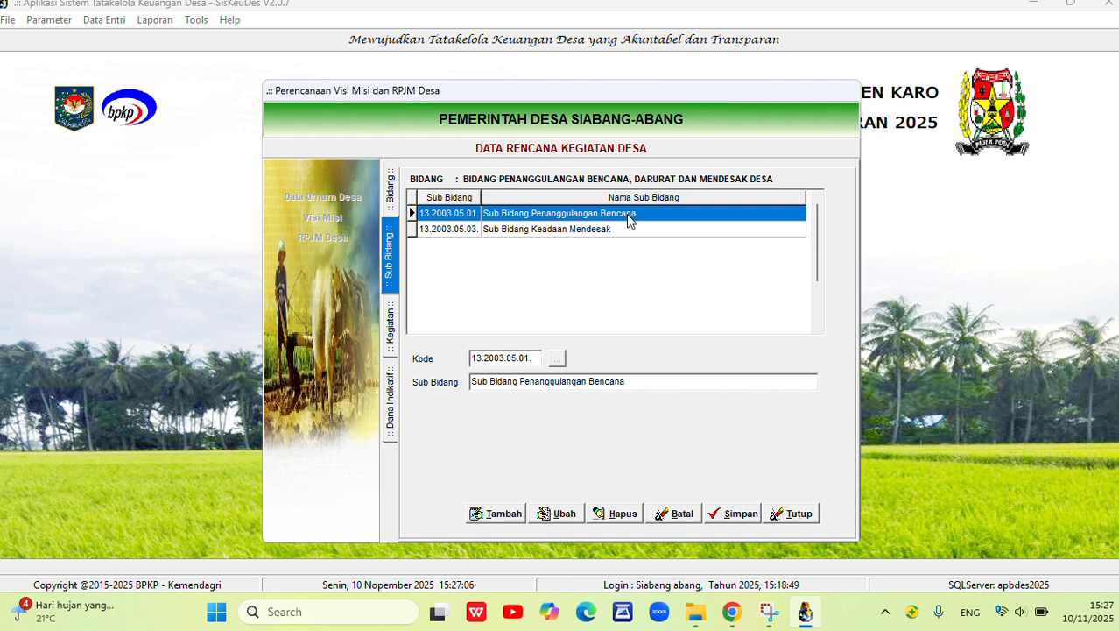
click(394, 210)
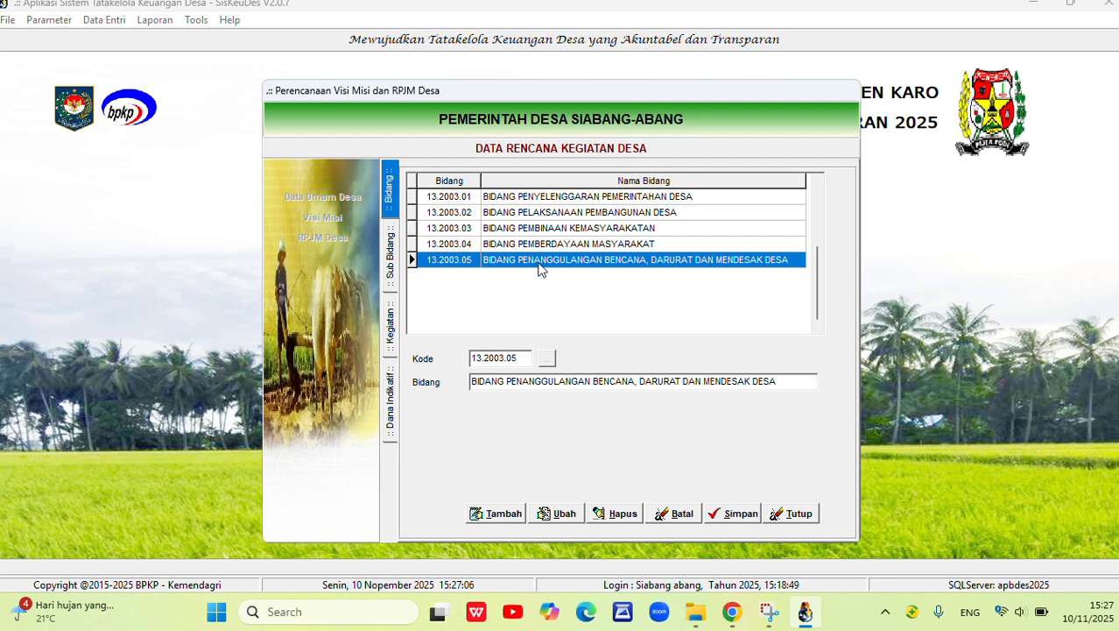
double_click(638, 261)
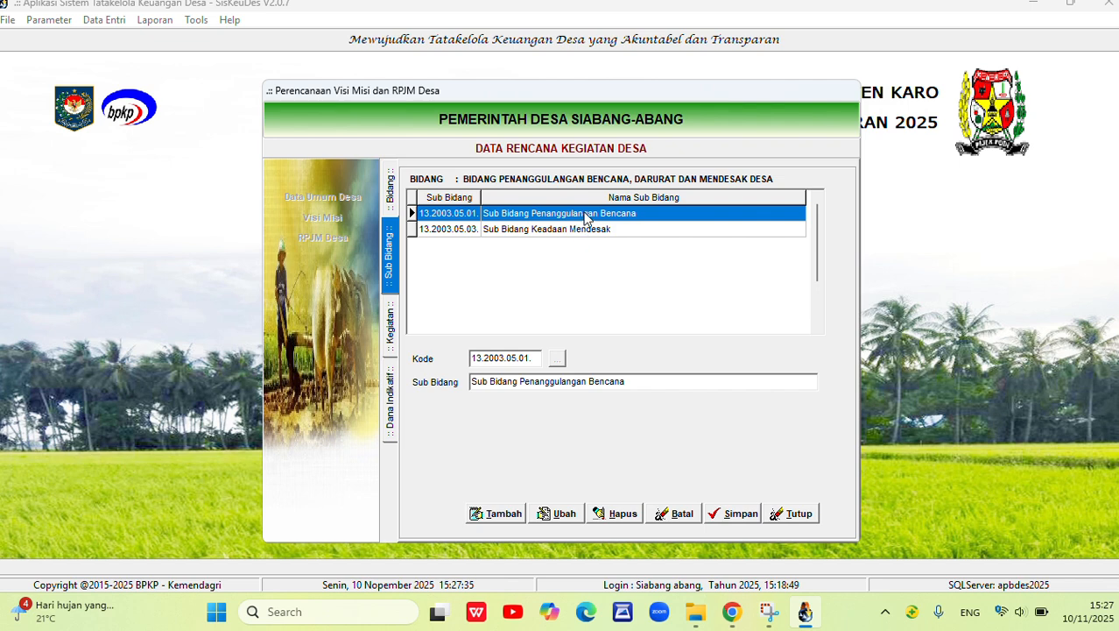
Open the activities of Sub Bidang Penanggulangan Bencana and examine the activity's implementation years and Swakelola setting.
double_click(585, 218)
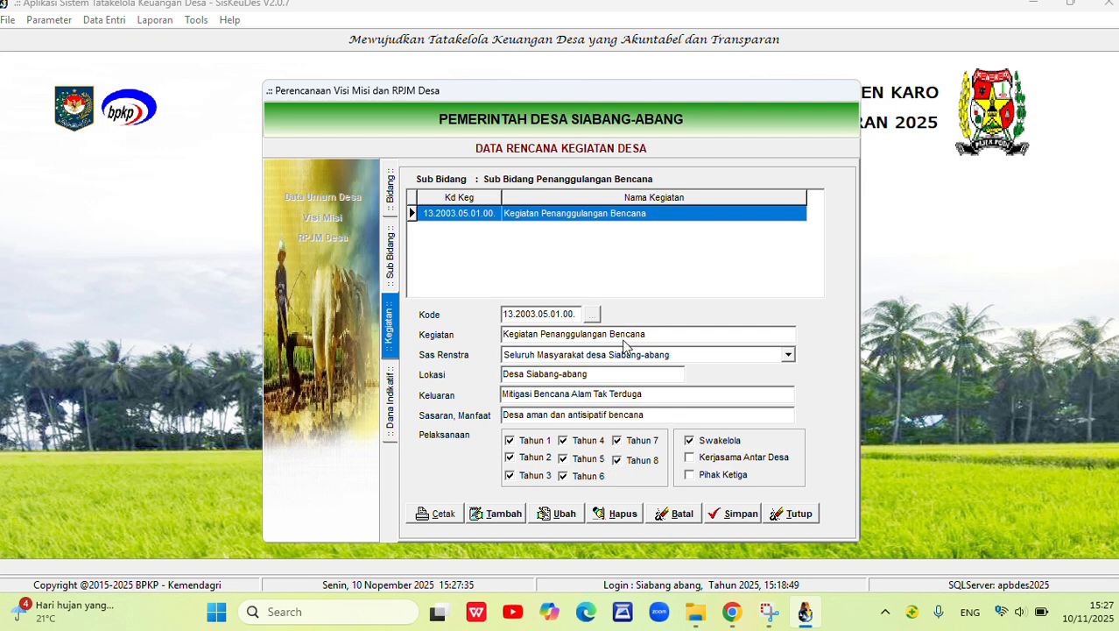
click(510, 440)
click(510, 456)
click(509, 475)
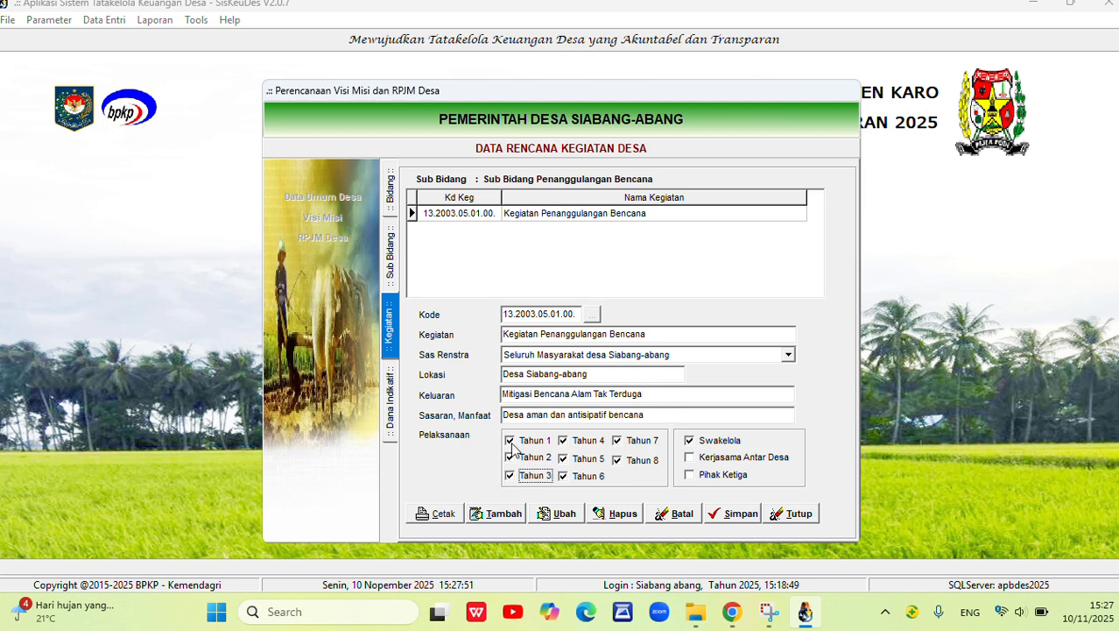
click(630, 466)
click(689, 441)
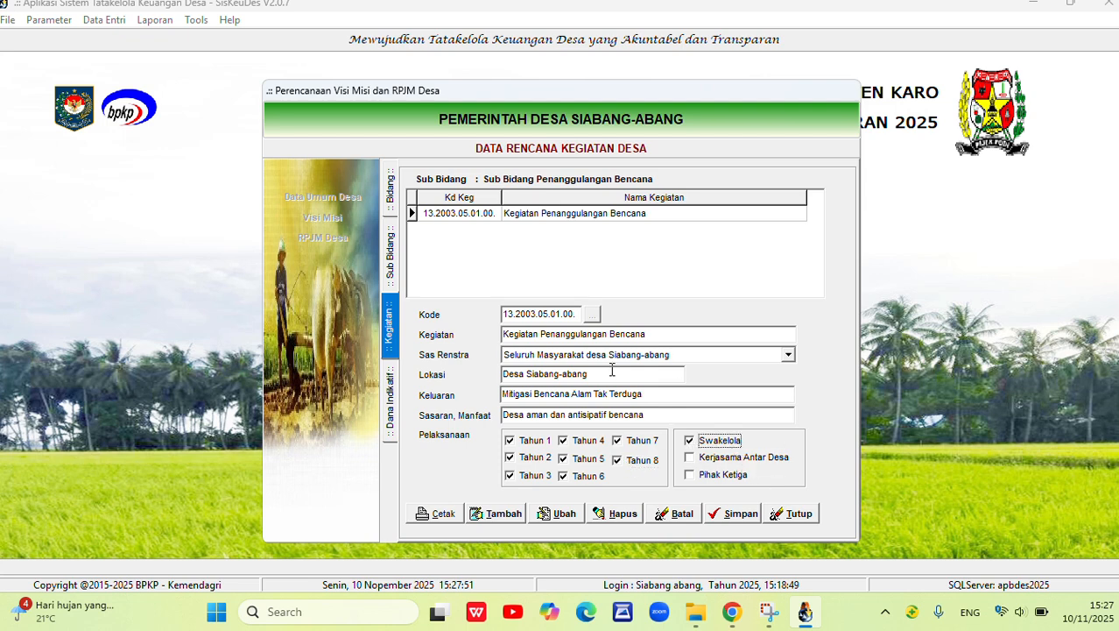
Open the indicative funds of Kegiatan Penanggulangan Bencana and review the yearly records from THN1 to THN8.
click(601, 217)
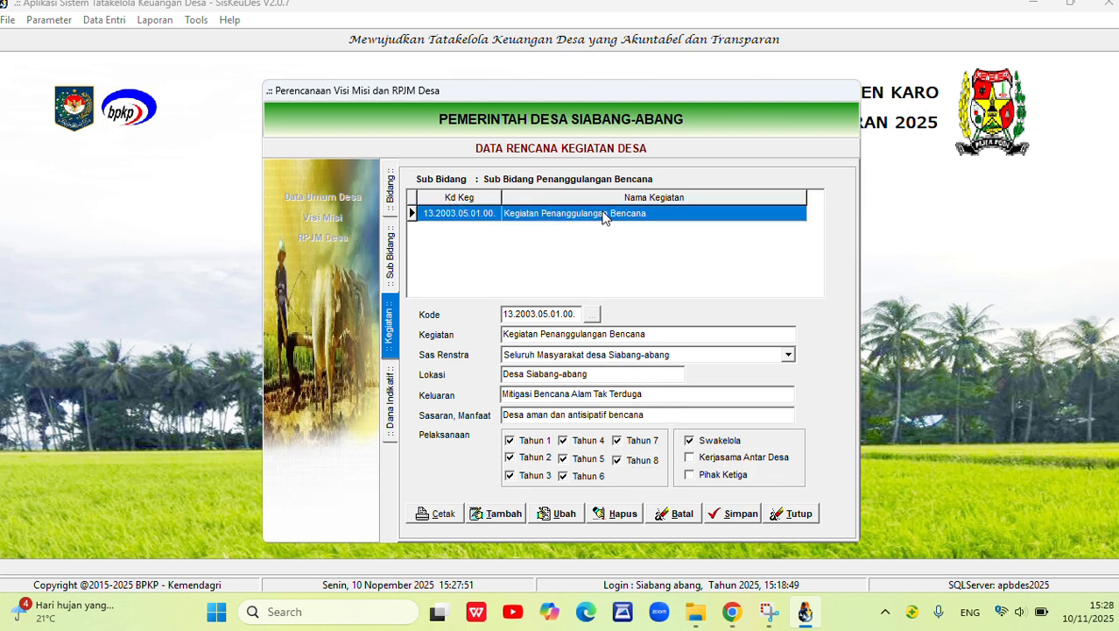
double_click(602, 219)
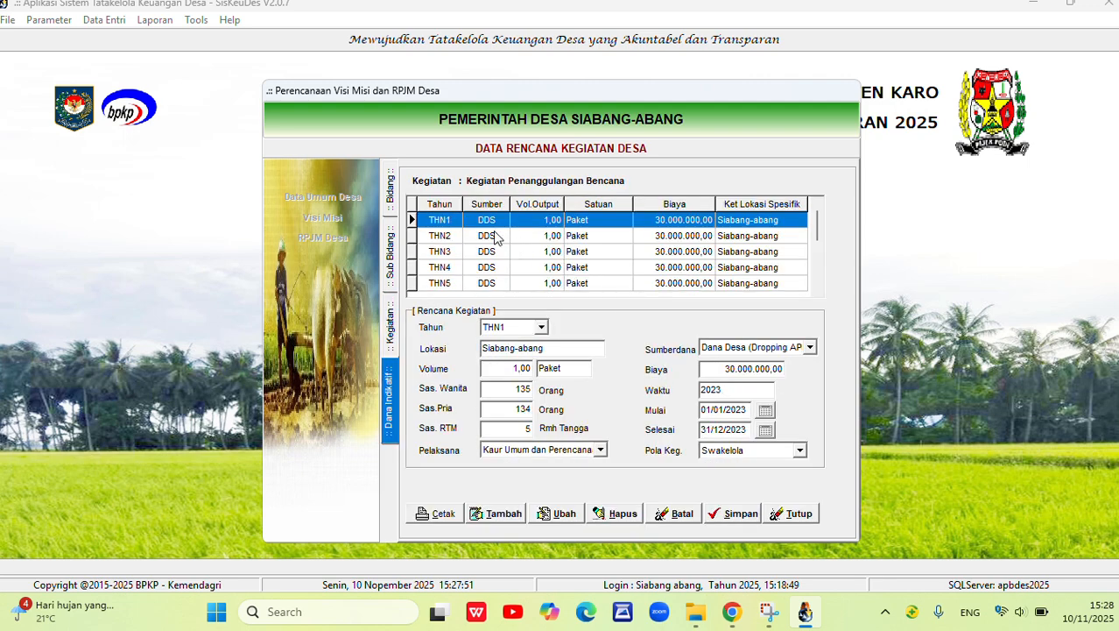
scroll(497, 238, down, 5)
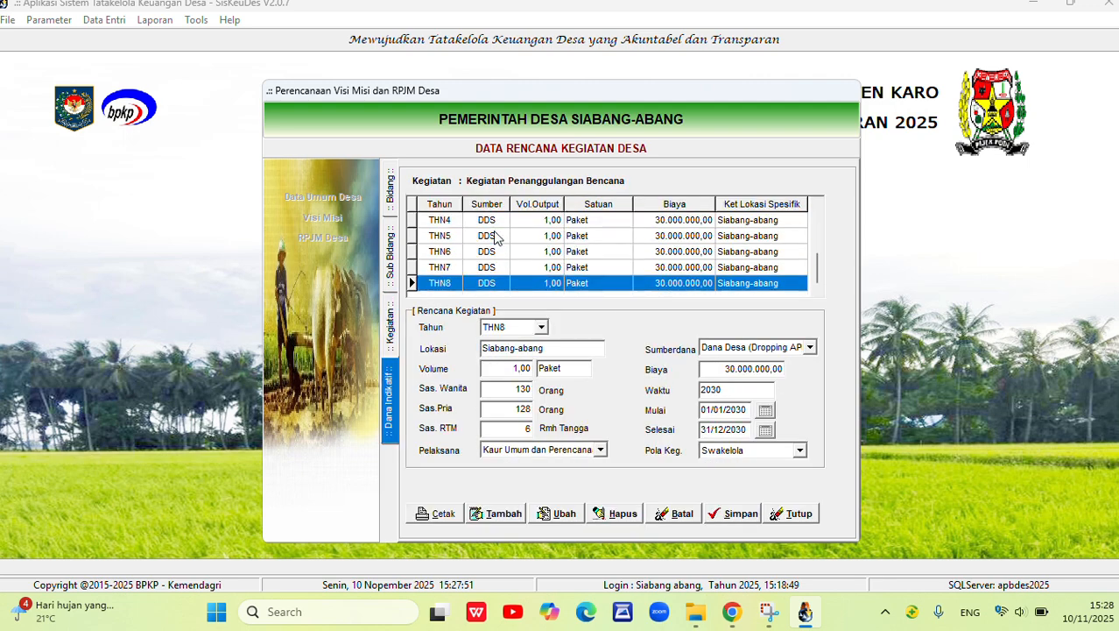
scroll(496, 239, up, 5)
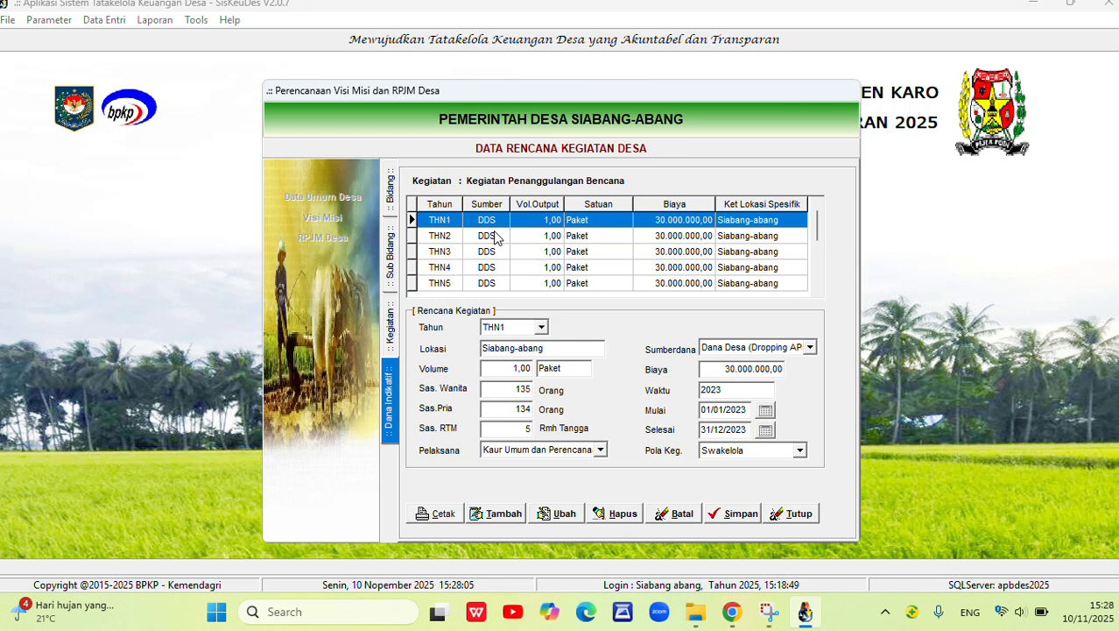
click(674, 235)
click(674, 252)
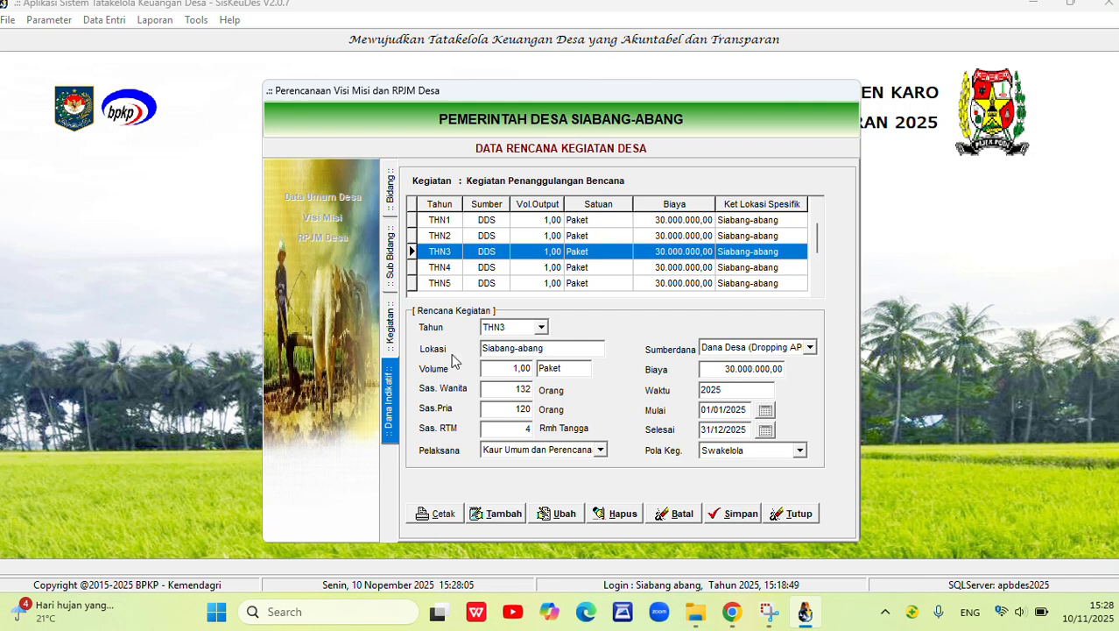
click(505, 224)
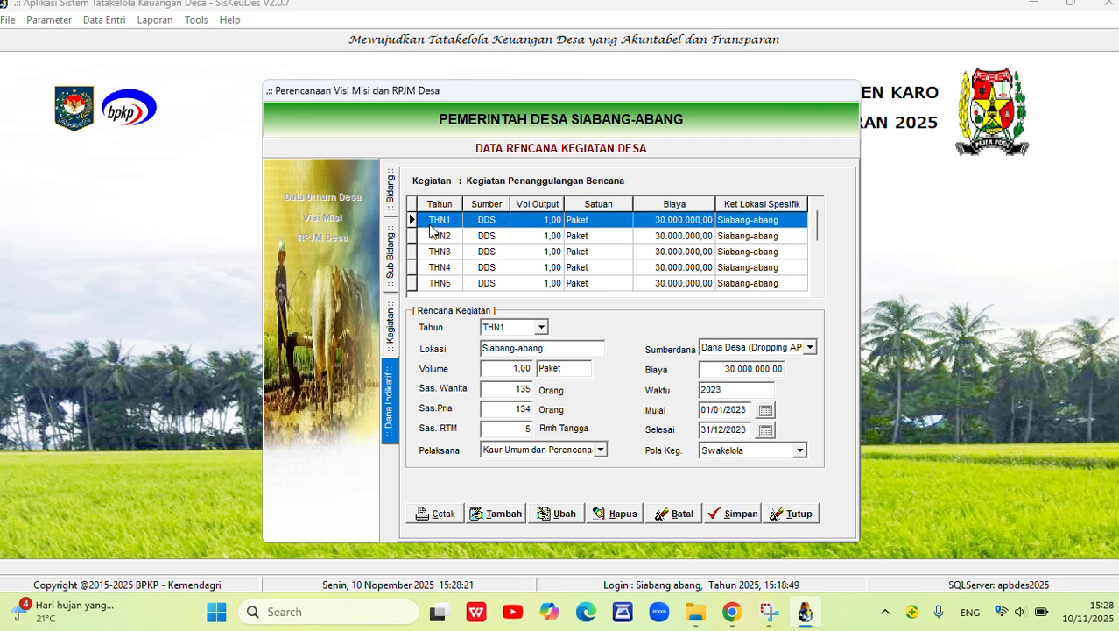
drag(815, 234, 810, 280)
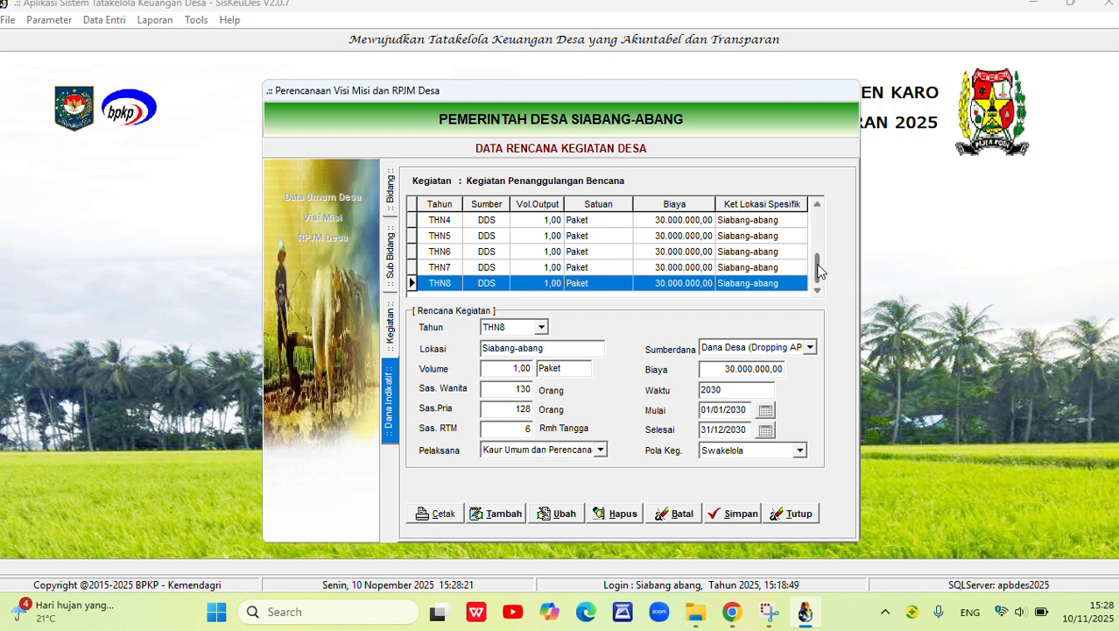
drag(817, 268, 813, 197)
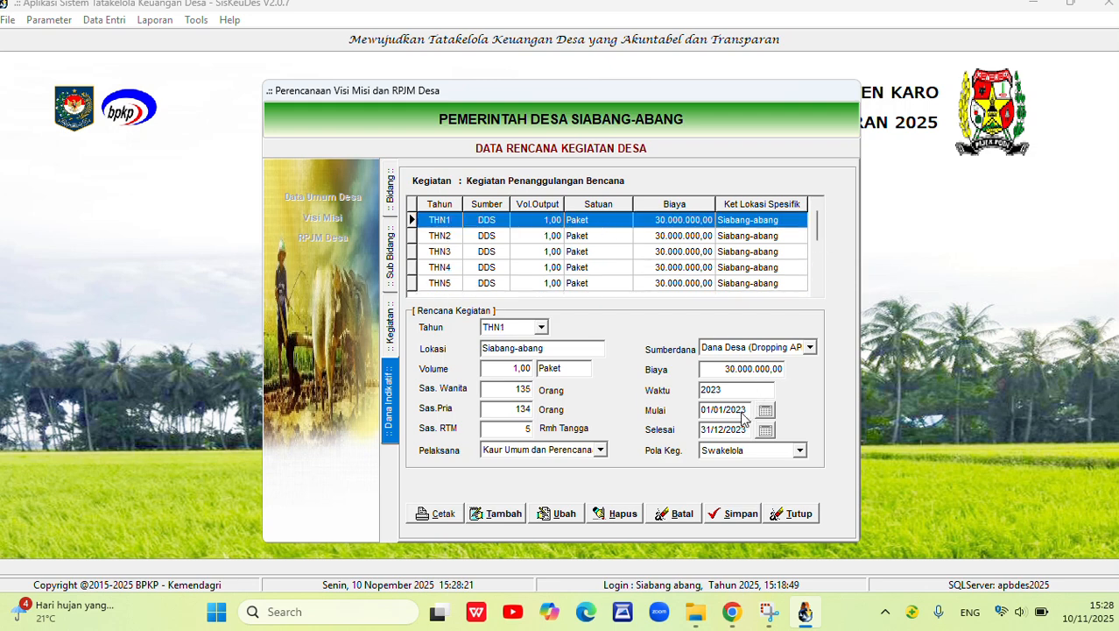
Compare the Waktu, start and end dates across the disaster activity's yearly fund records, including THN1, THN2, THN3 and THN7.
drag(723, 391, 673, 388)
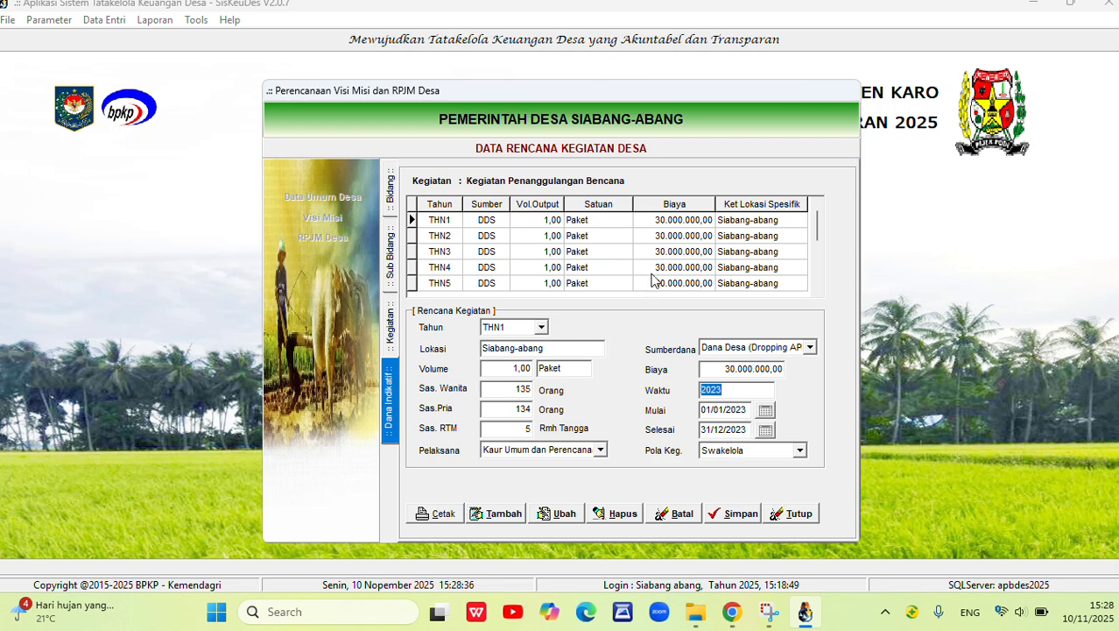
click(585, 221)
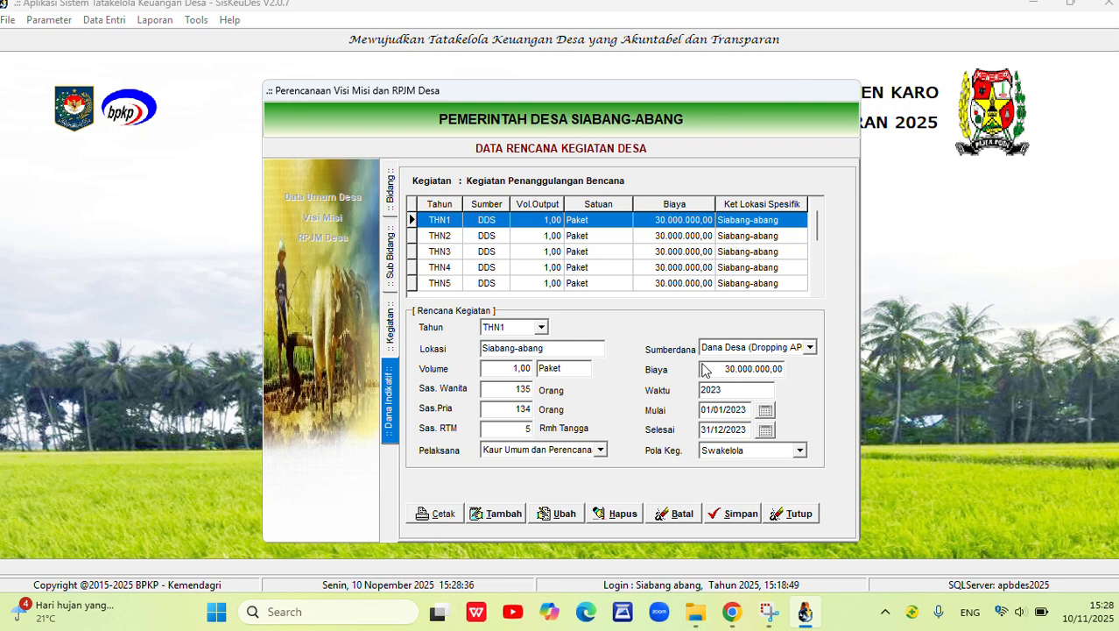
click(481, 234)
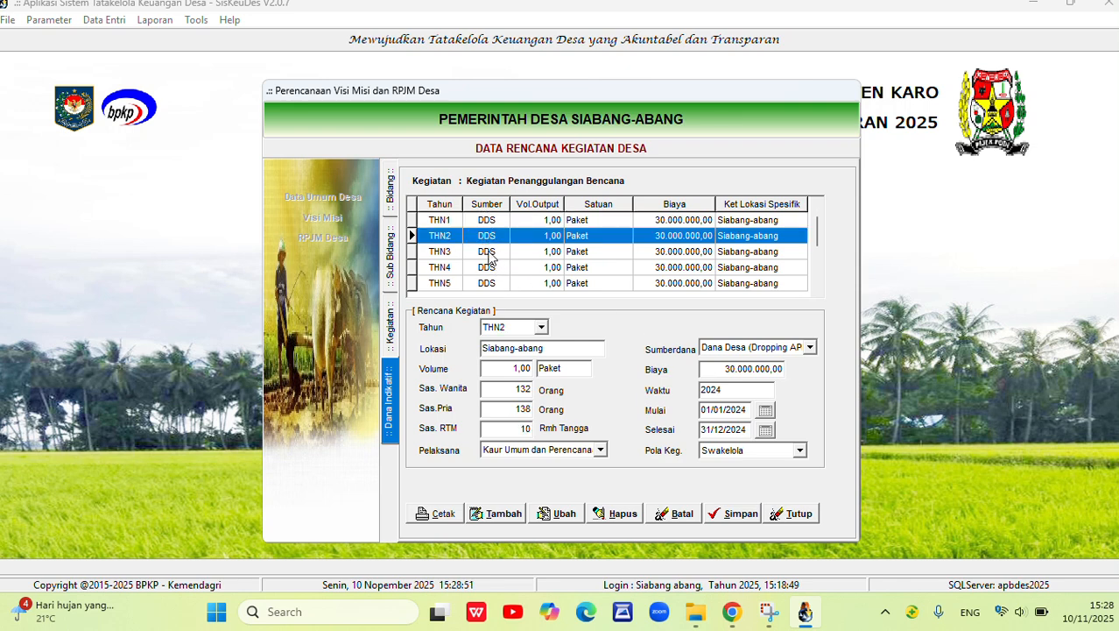
click(489, 253)
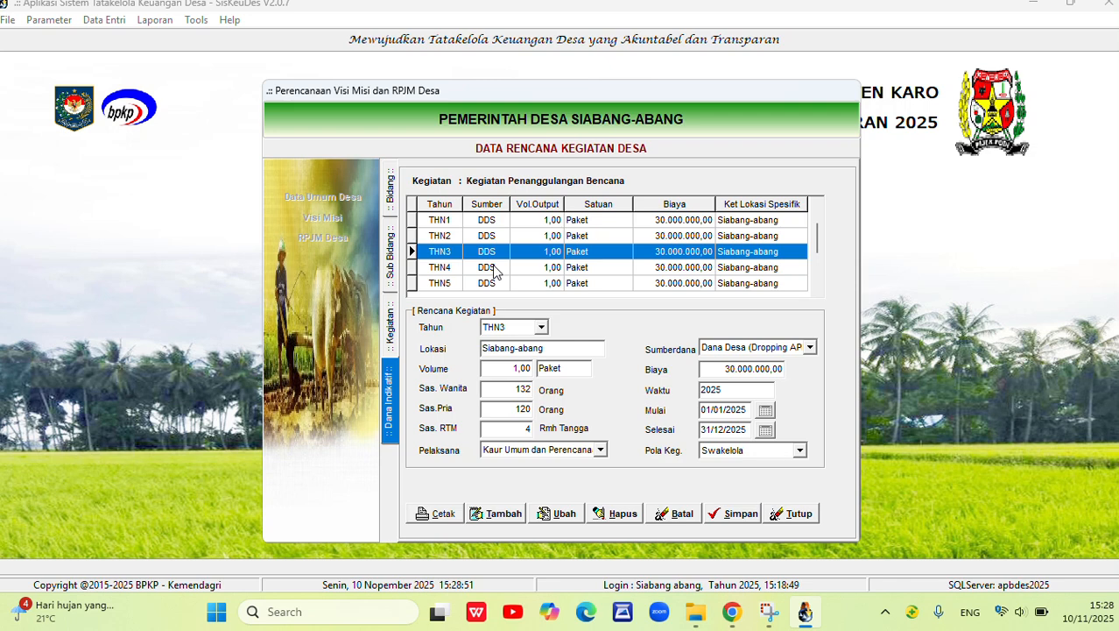
scroll(495, 270, down, 5)
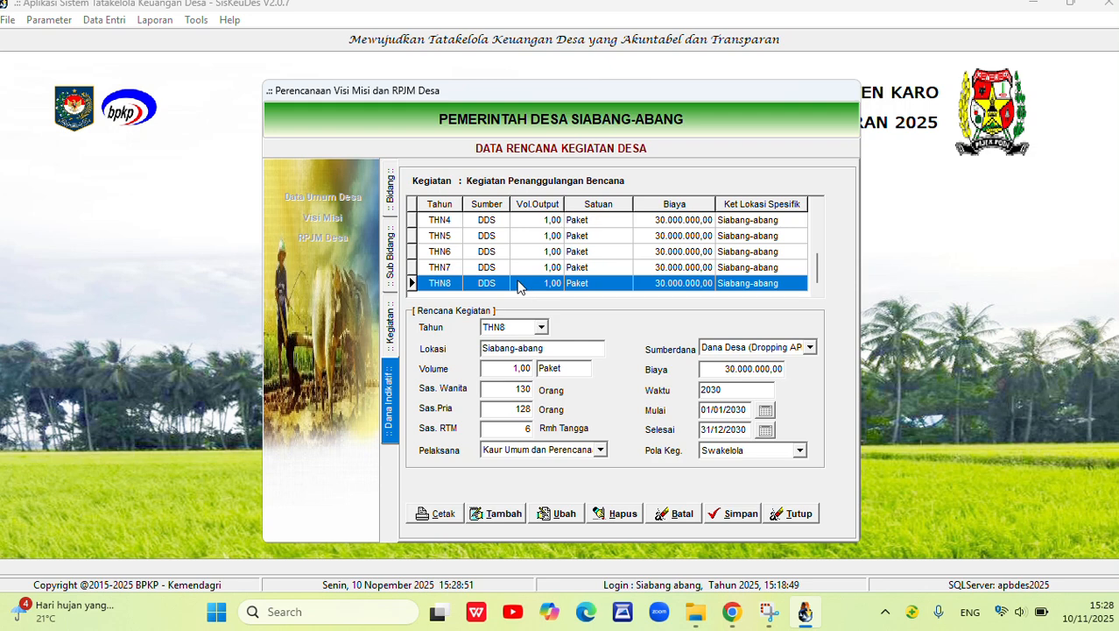
click(491, 266)
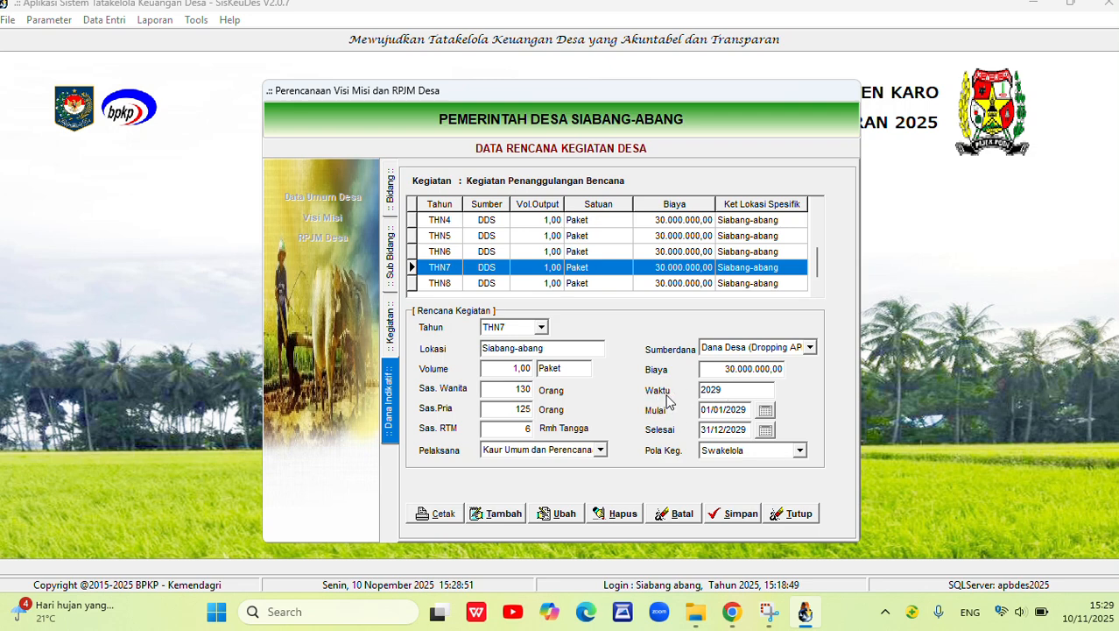
click(725, 391)
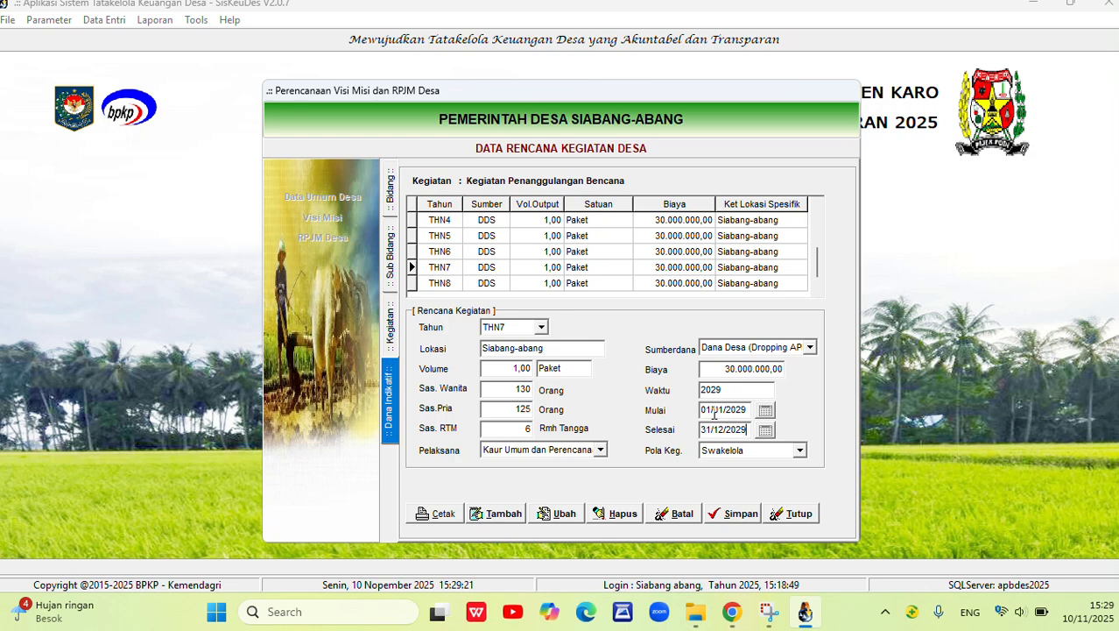
Open the activities of Sub Bidang Kebudayaan dan Keagamaan under Bidang Pembinaan Kemasyarakatan.
click(387, 203)
double_click(557, 230)
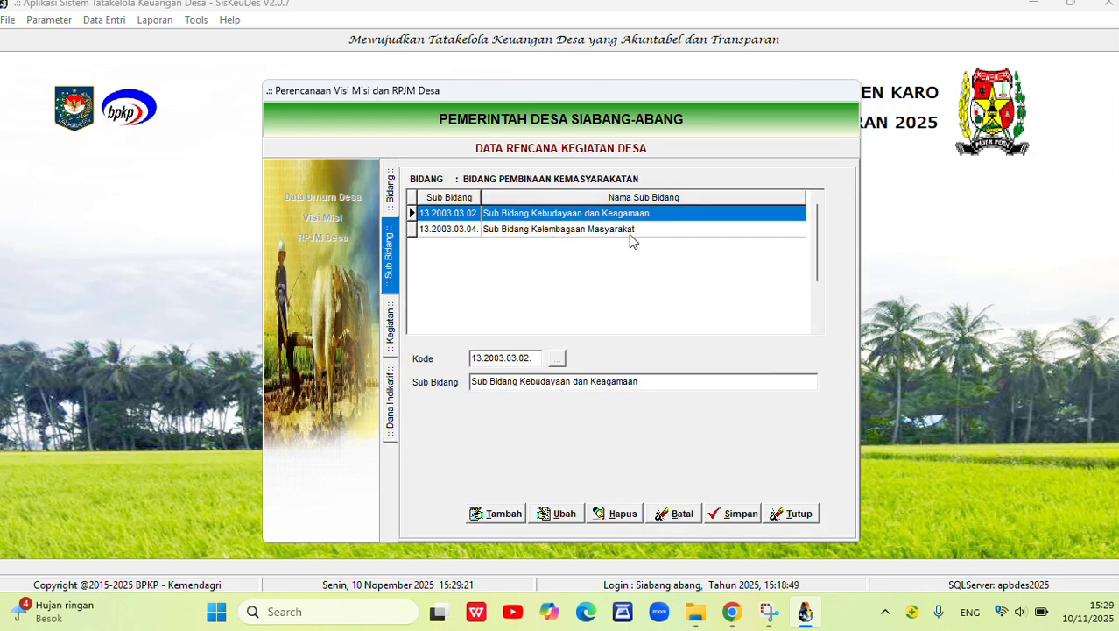
double_click(557, 217)
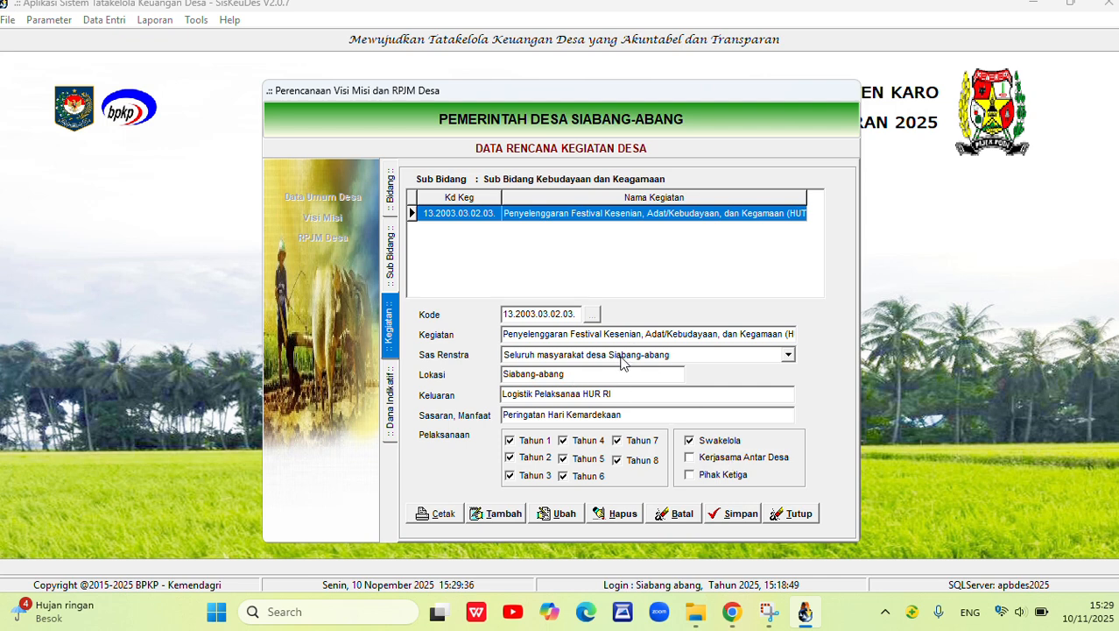
Examine the festival activity's Keluaran, open its indicative funds and check the THN1 record's time and dates.
drag(612, 394, 501, 395)
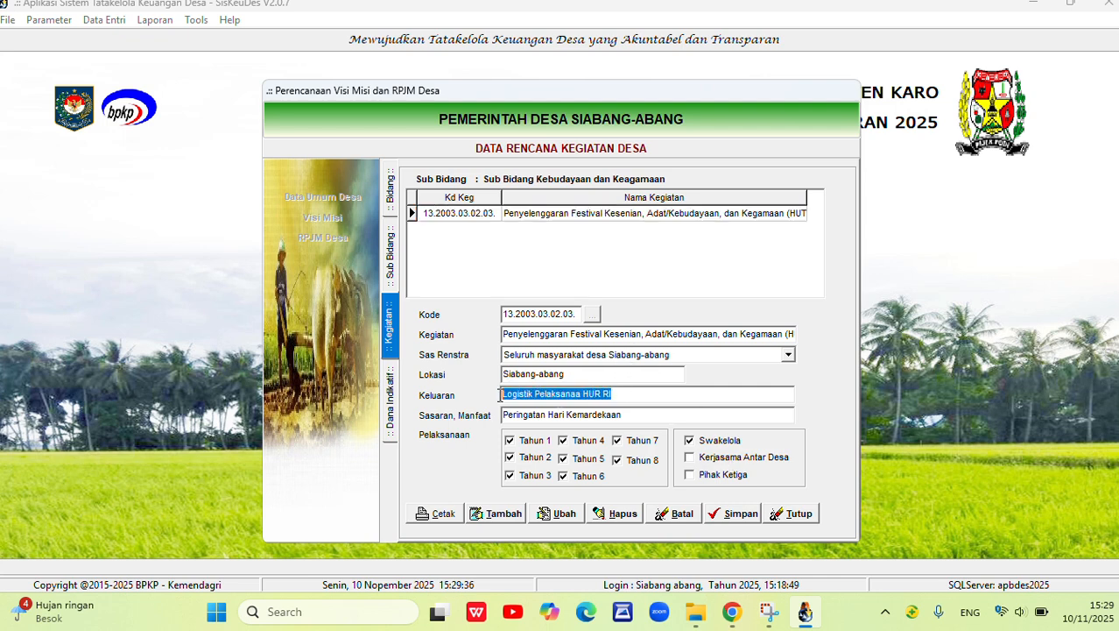
double_click(554, 219)
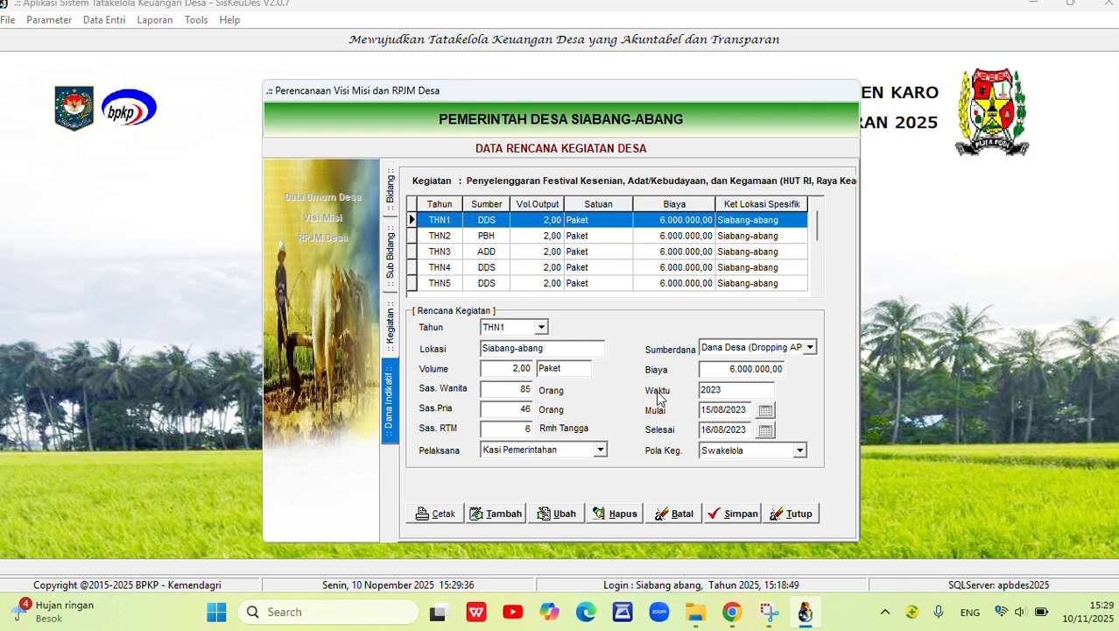
click(734, 390)
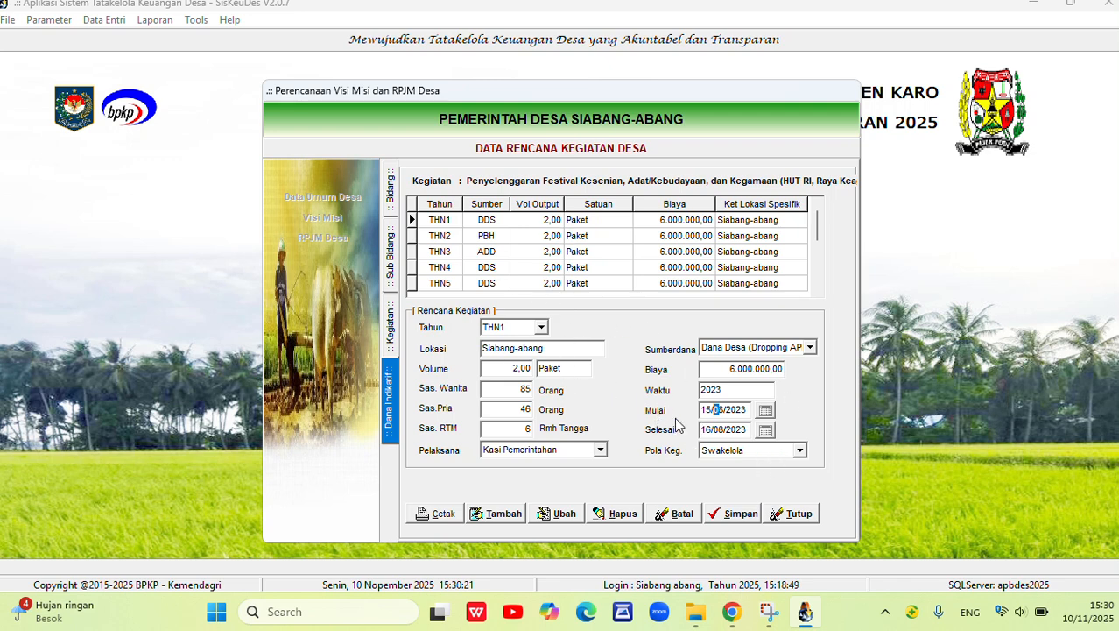
Return to the bidang list, review its records from 13.2003.01 to 13.2003.05, and close the RPJM Desa planning window.
click(391, 200)
click(571, 201)
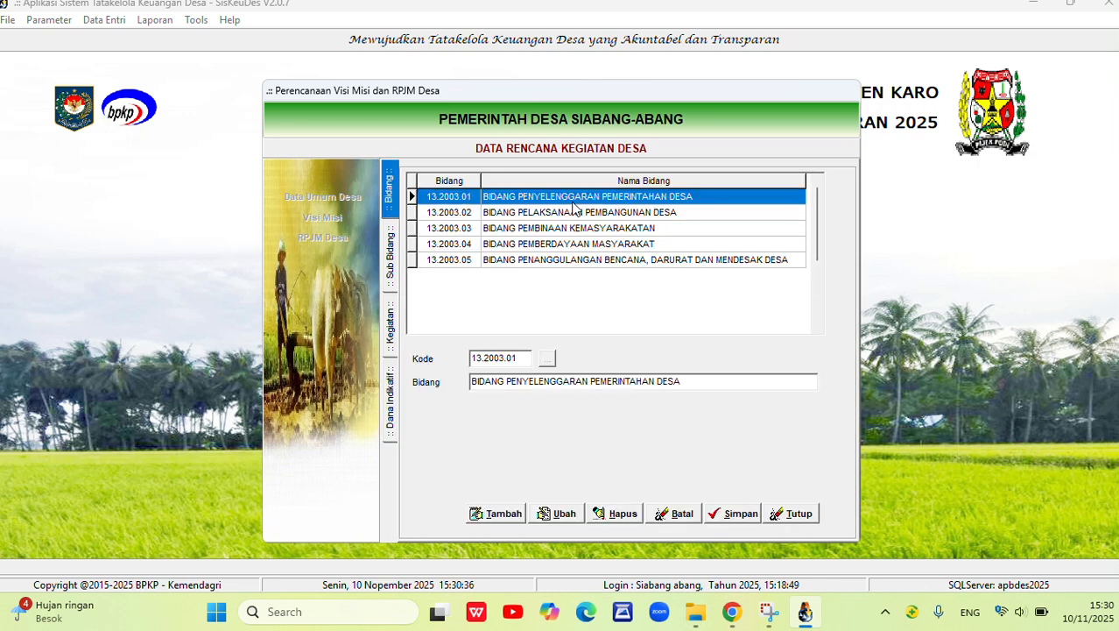
click(573, 216)
click(571, 231)
click(574, 245)
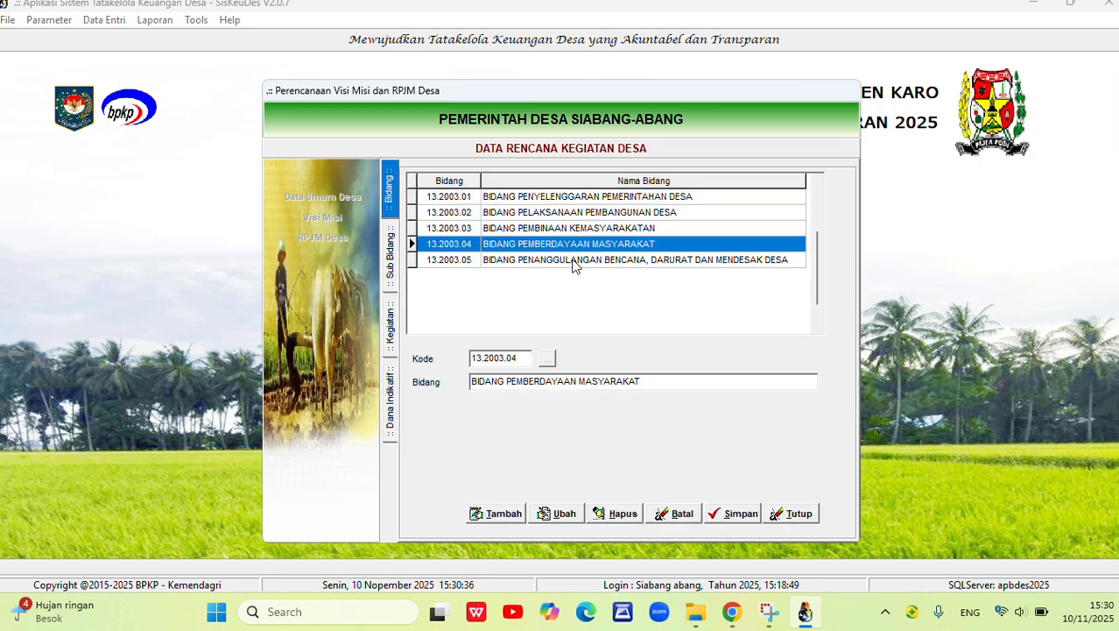
click(576, 260)
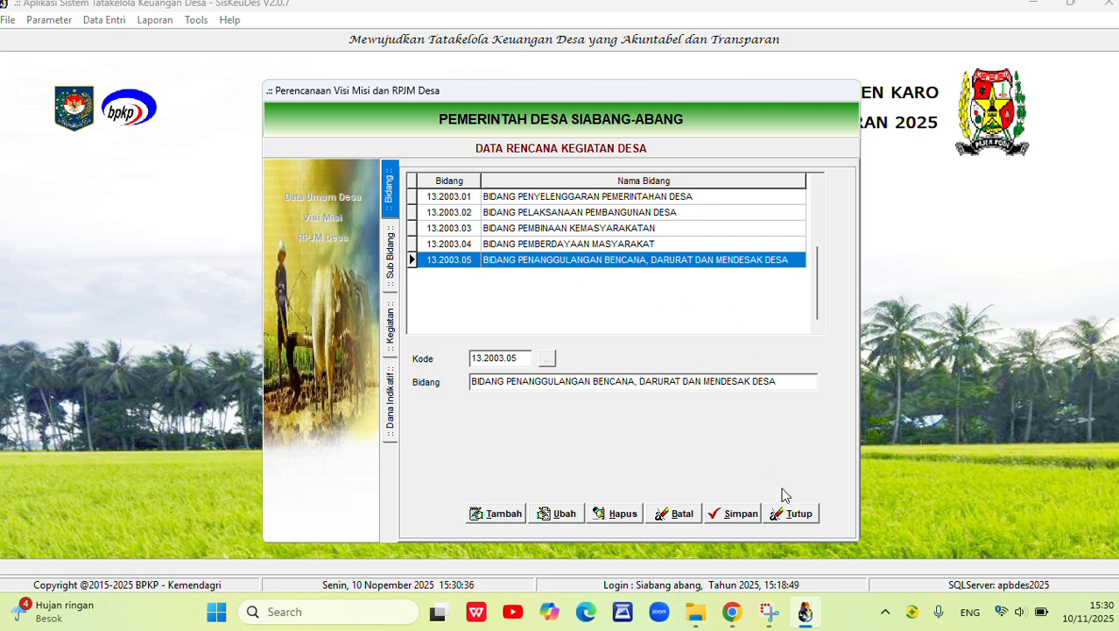
click(797, 514)
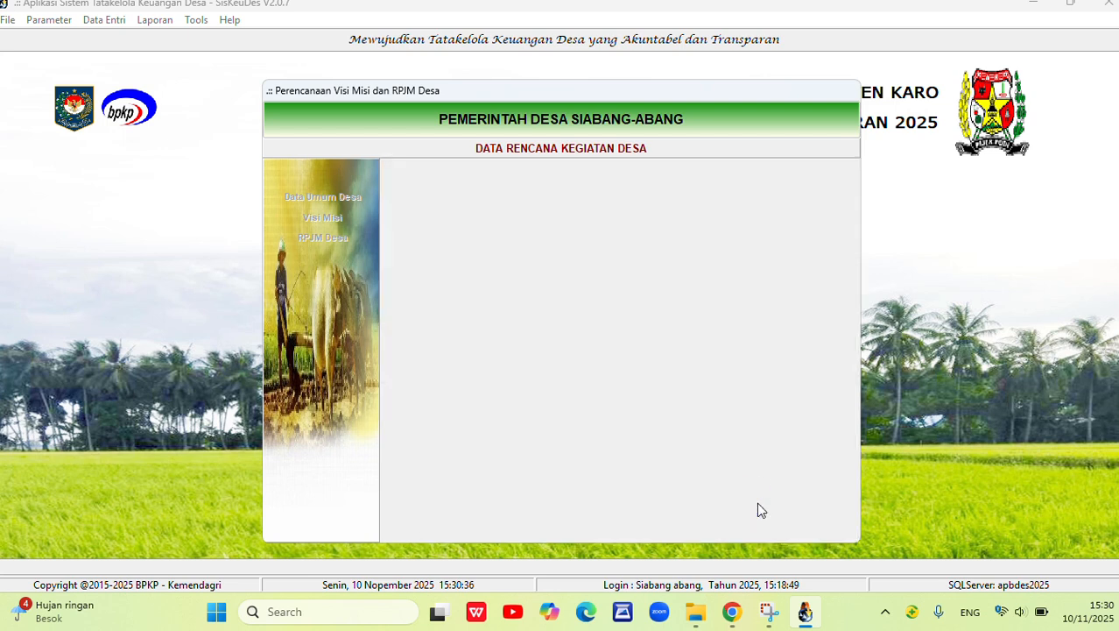
click(753, 492)
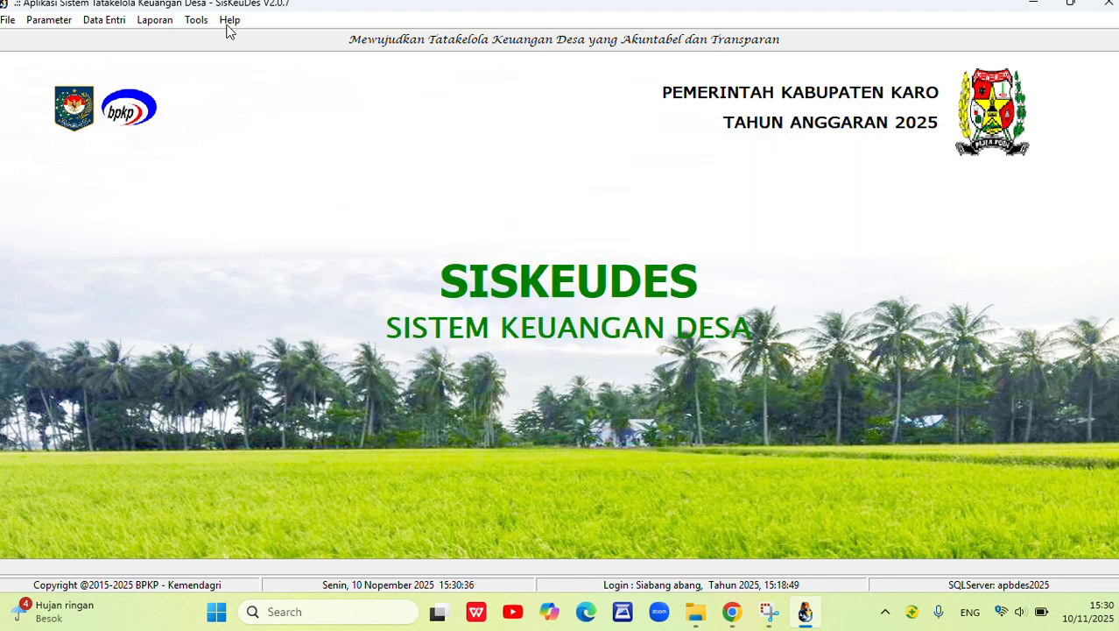
Preview the planning report Laporan RPJM Desa for Kecamatan Kutabuluh and Pemerintah Desa Siabang-Abang.
click(153, 24)
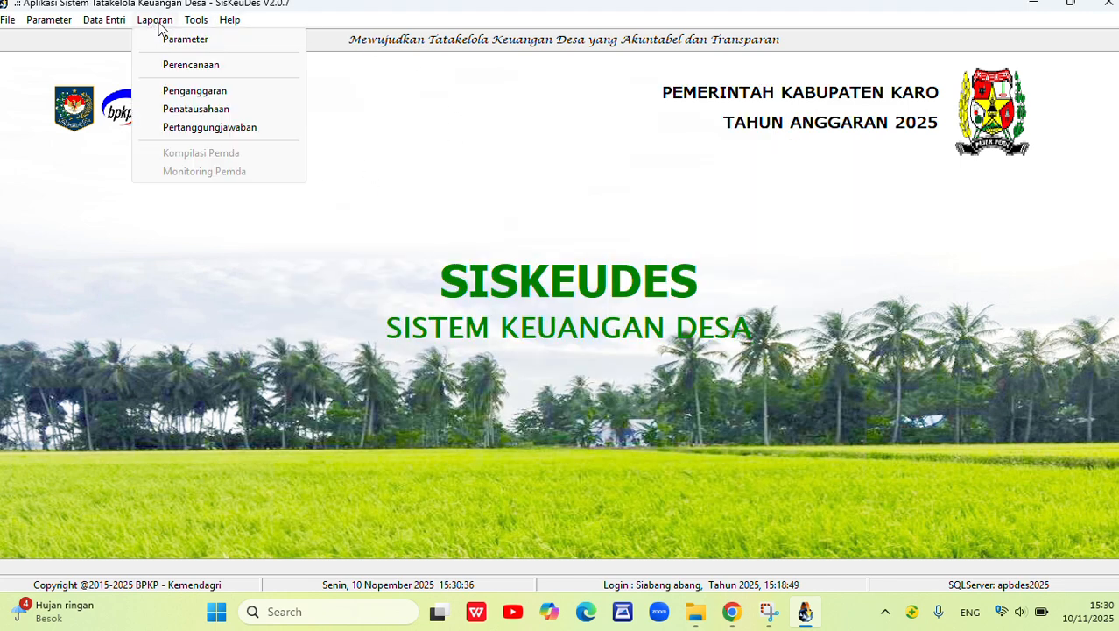
click(184, 68)
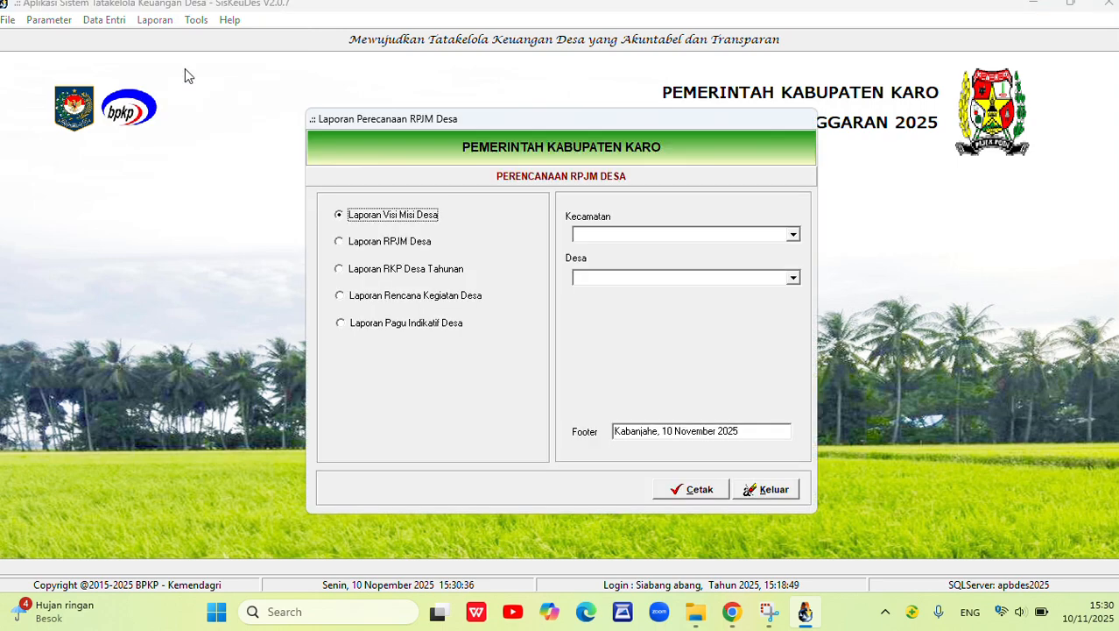
click(343, 250)
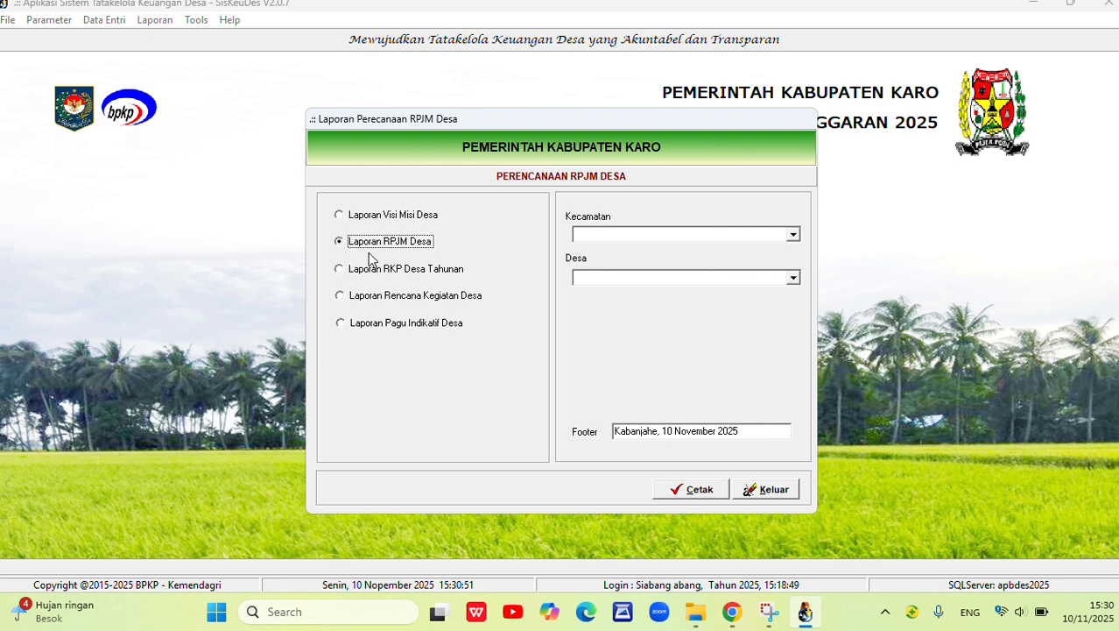
click(793, 235)
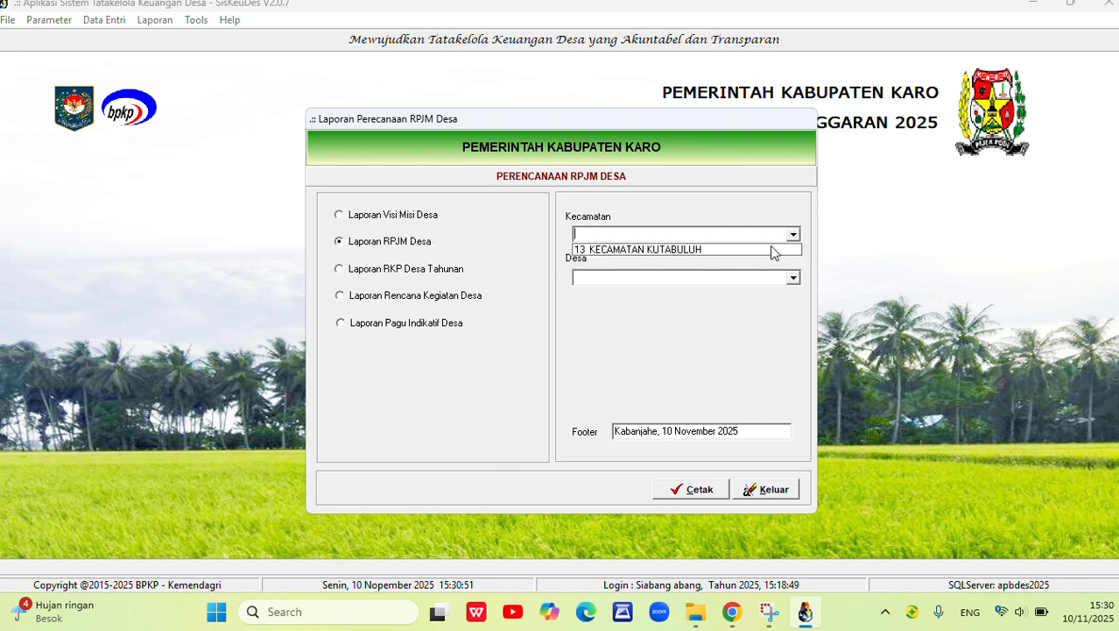
click(771, 249)
click(793, 278)
click(714, 293)
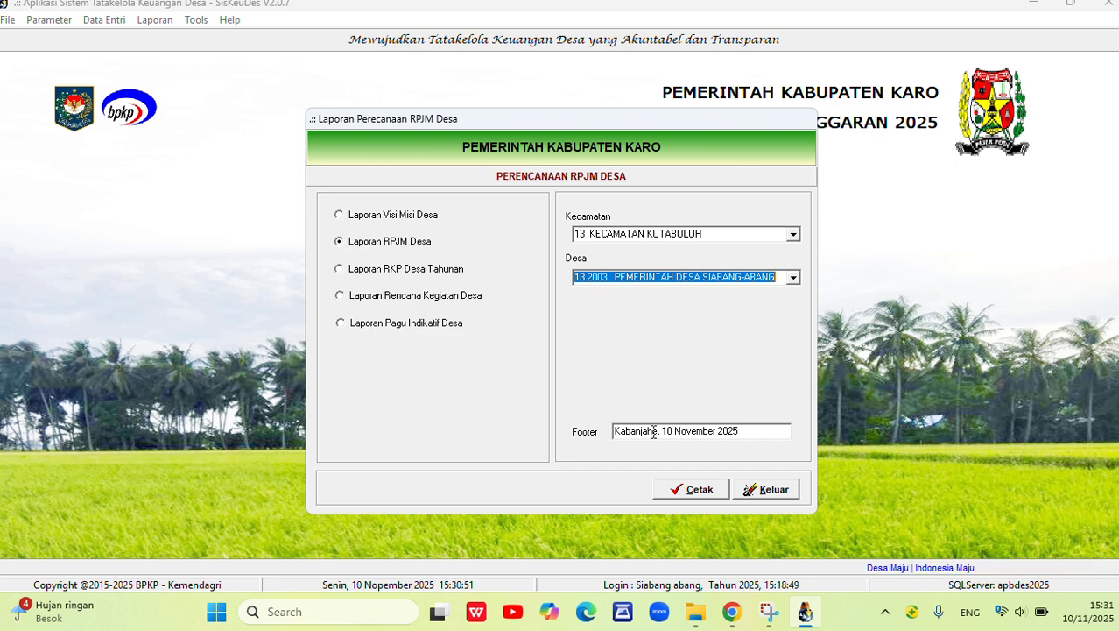
click(688, 491)
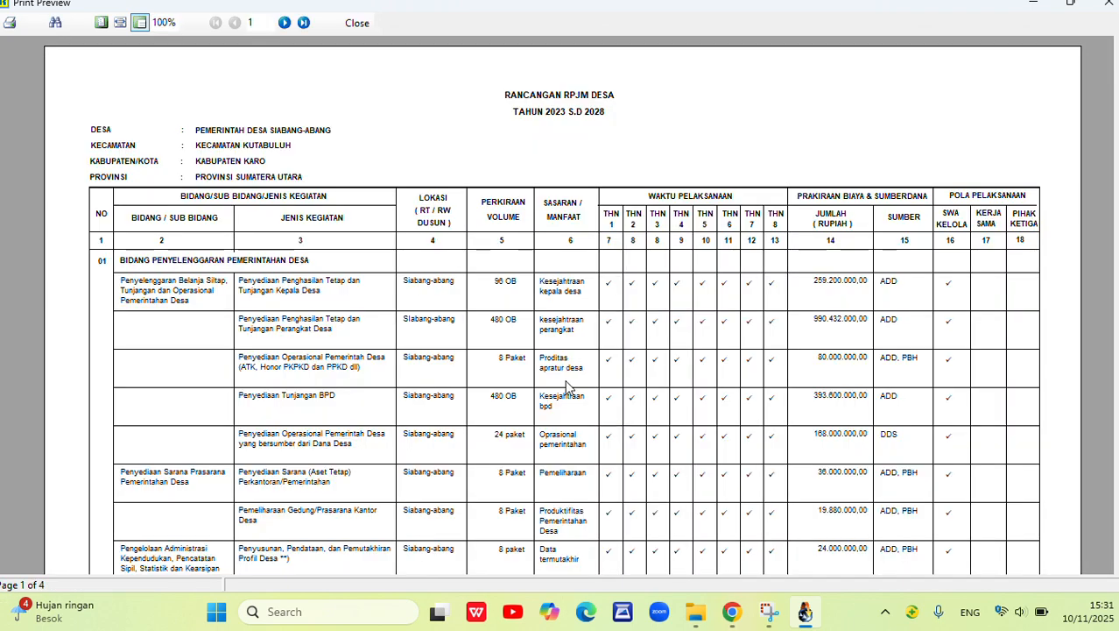
Examine page 1 of the Rancangan RPJM Desa report, covering its heading, activities, volumes, THN1 to THN8 schedule, costs and fund sources.
scroll(488, 403, up, 2)
scroll(663, 337, down, 2)
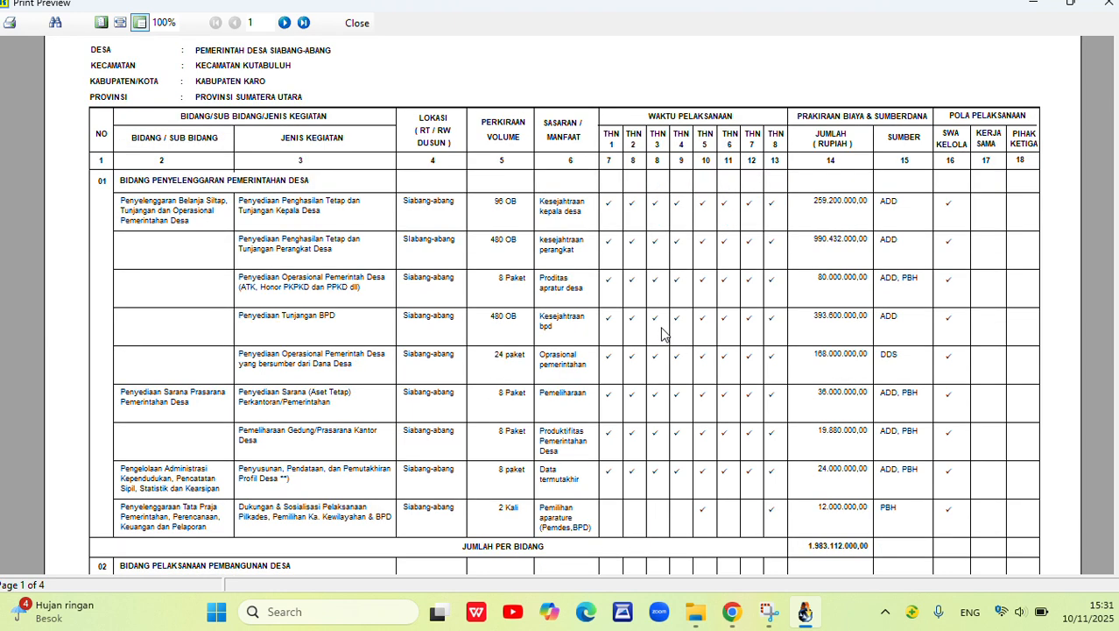
scroll(378, 212, up, 2)
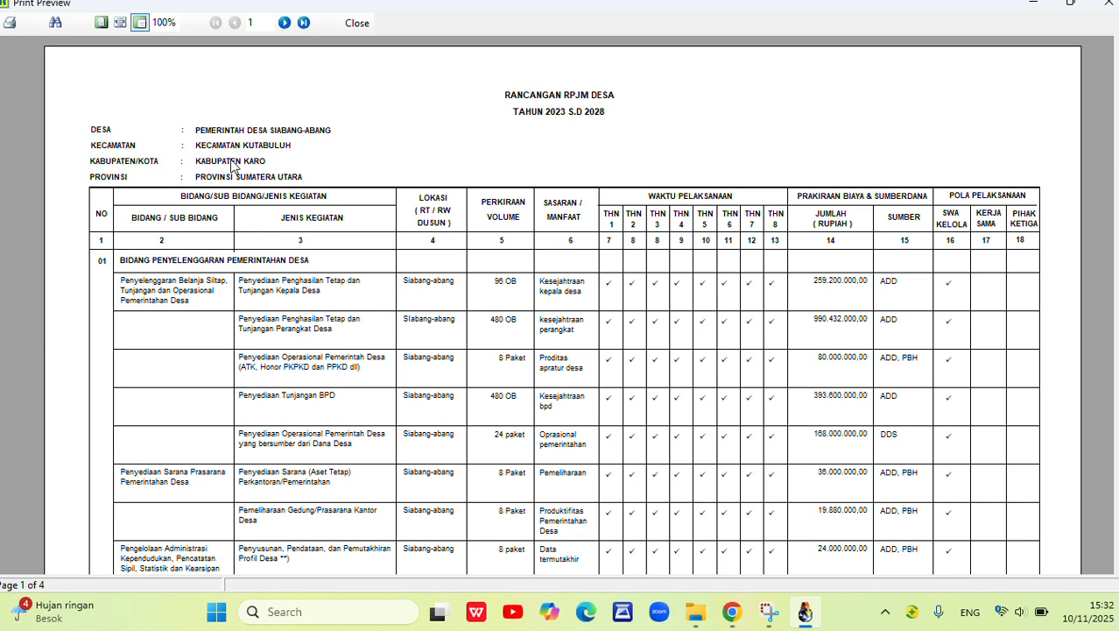
scroll(269, 207, down, 1)
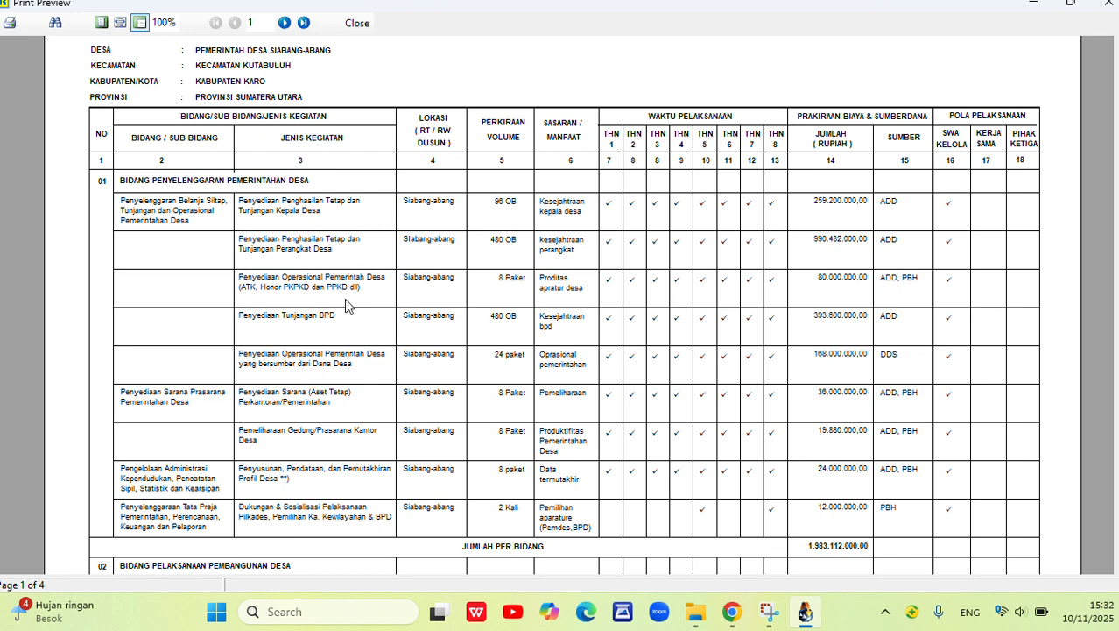
scroll(377, 184, up, 3)
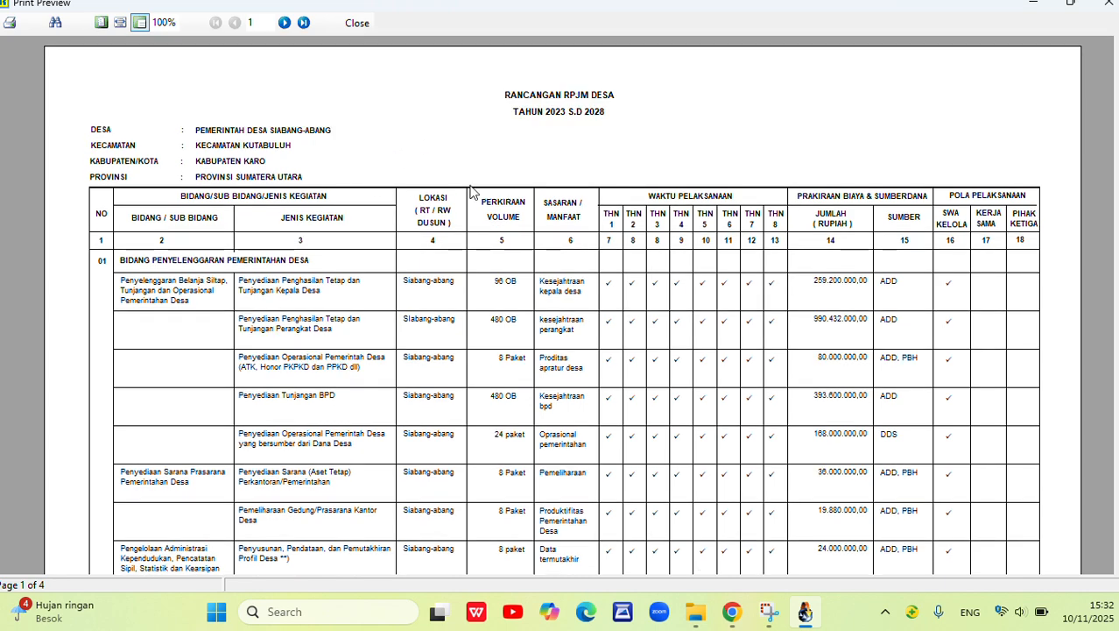
scroll(540, 208, down, 3)
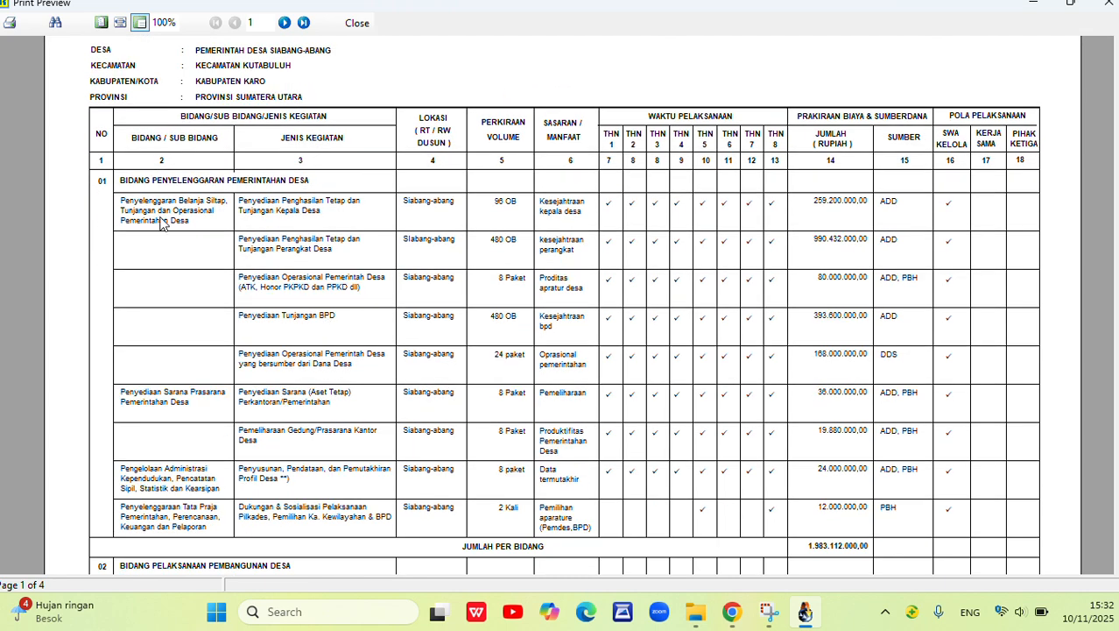
scroll(134, 192, up, 3)
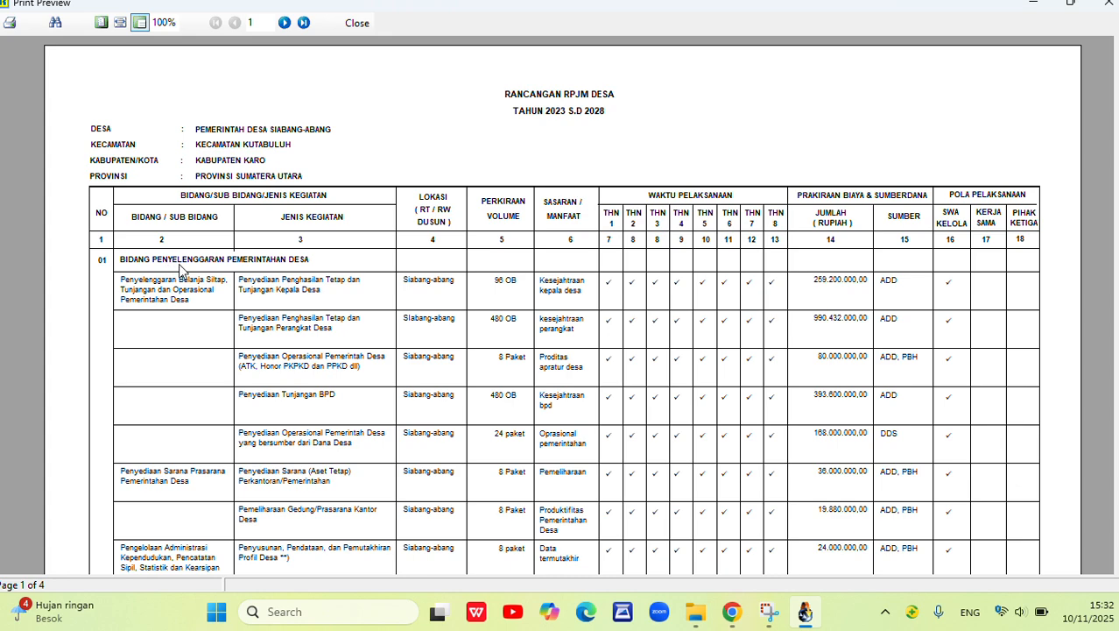
scroll(350, 289, down, 5)
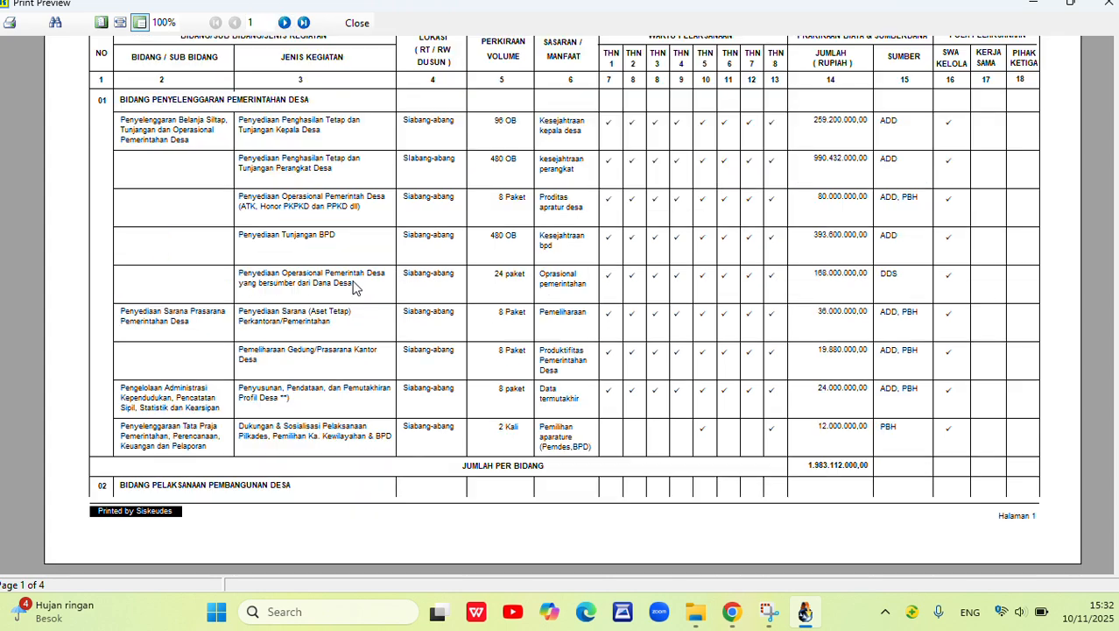
scroll(361, 302, up, 5)
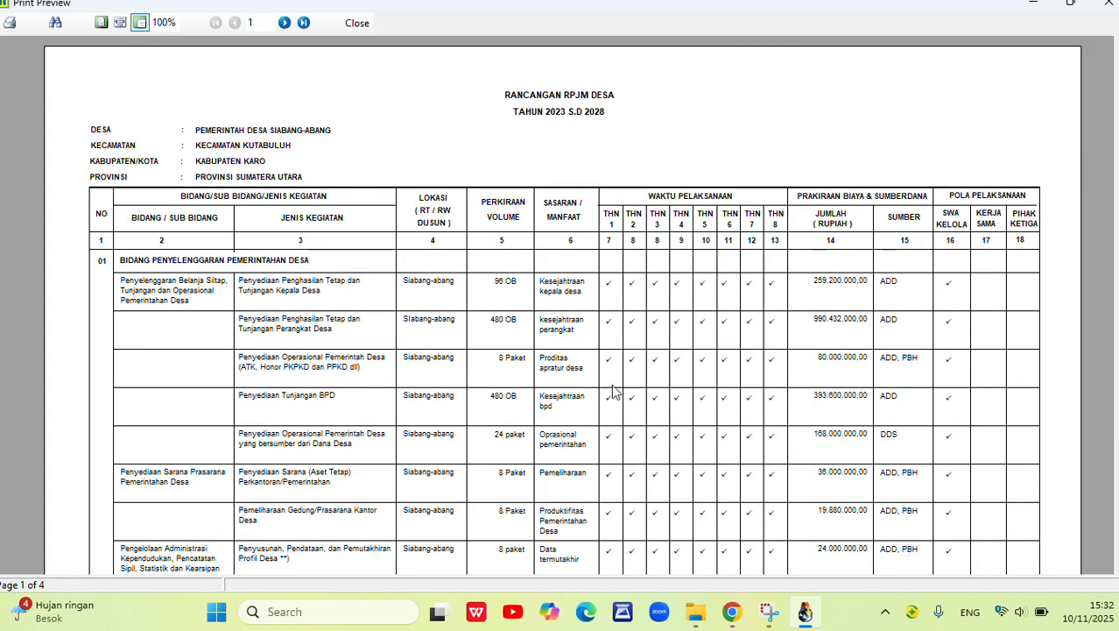
scroll(551, 327, down, 5)
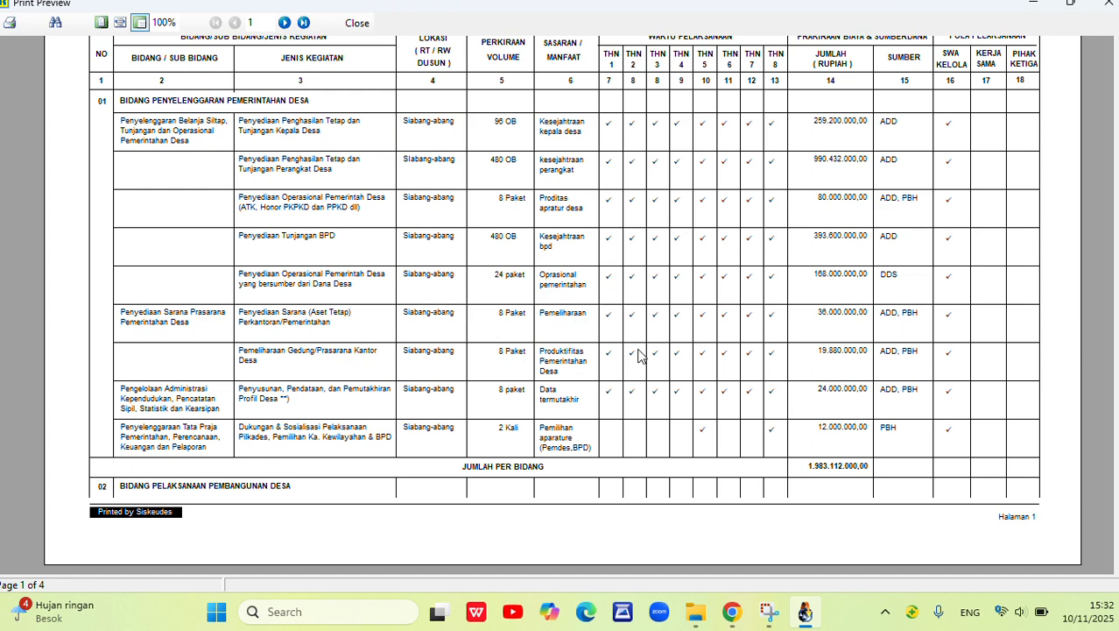
scroll(670, 326, up, 5)
scroll(582, 345, down, 3)
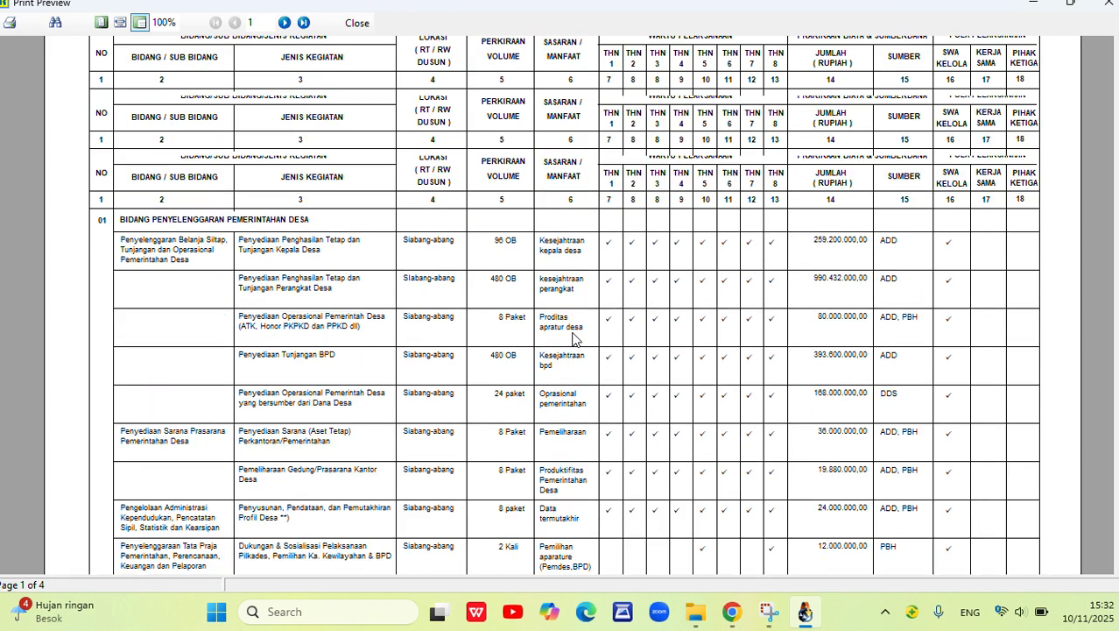
scroll(574, 337, up, 2)
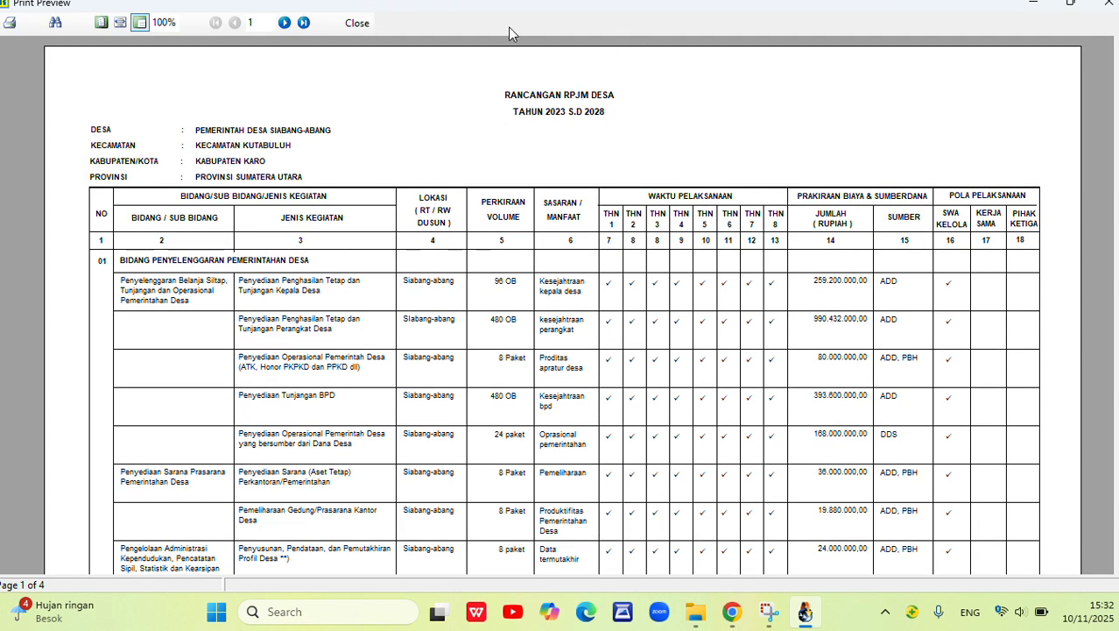